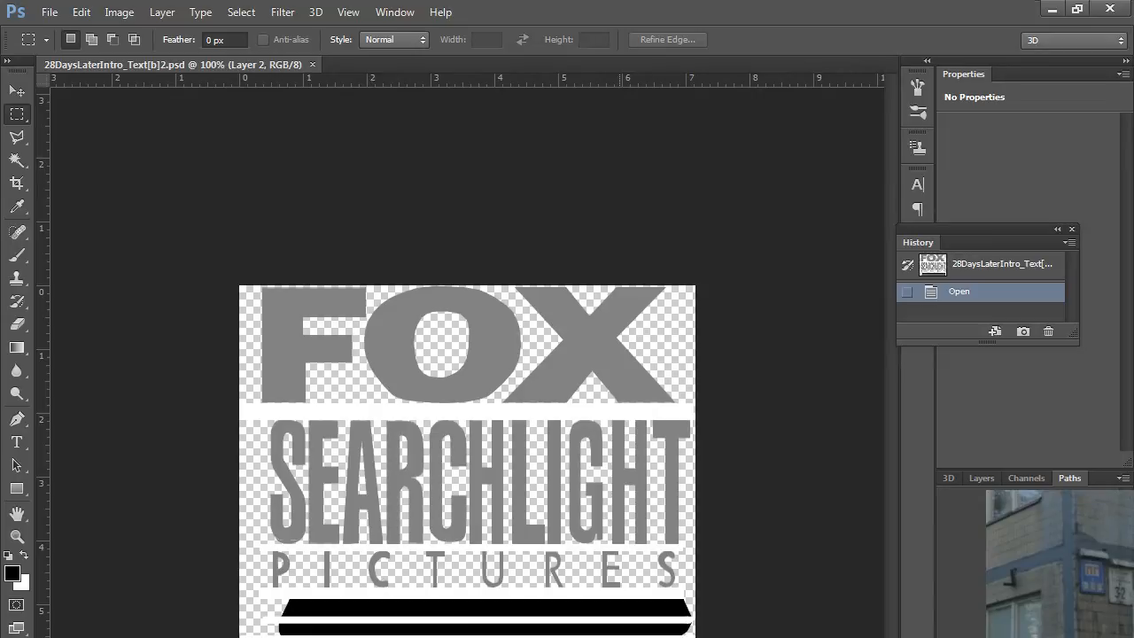
- Move the History panel beside the canvas and check the Channels and Paths panels
mouse_move(965, 232)
mouse_down()
mouse_move(866, 359)
mouse_move(794, 237)
mouse_up()
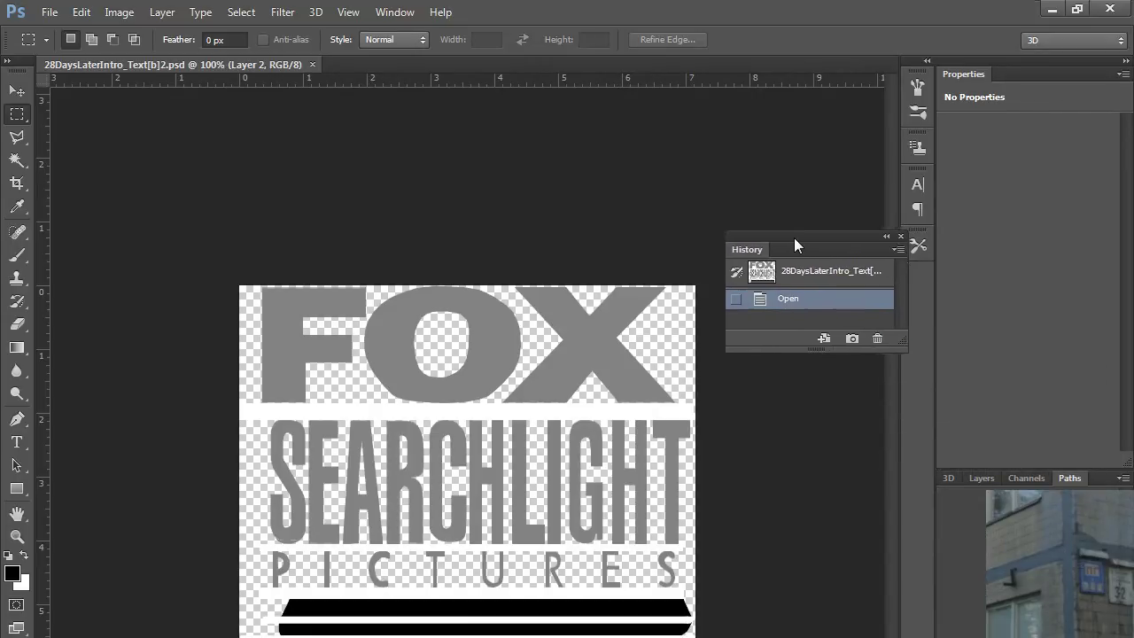
click(948, 479)
click(1026, 479)
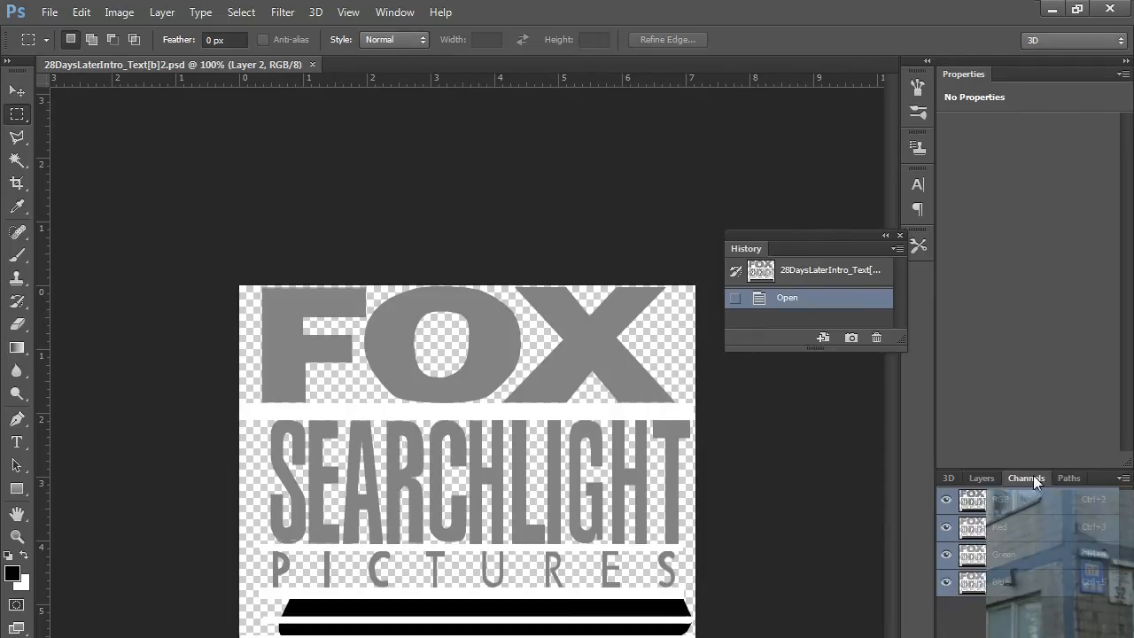
click(1069, 479)
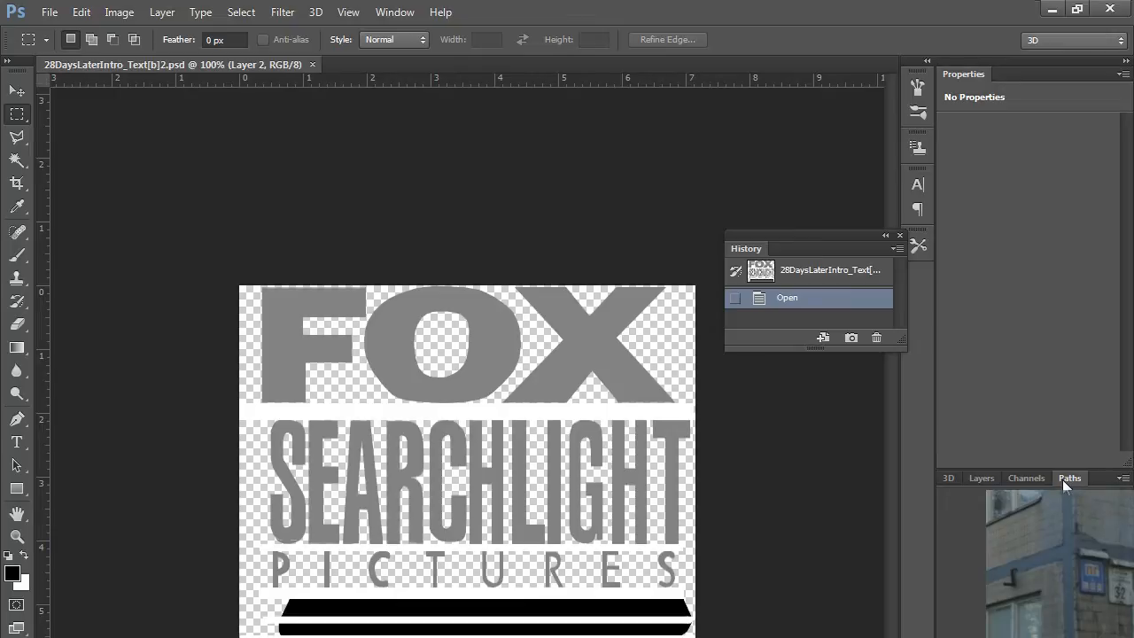
- Toggle the Paths panel off and on via the Window menu, then choose the Magic Wand
click(395, 11)
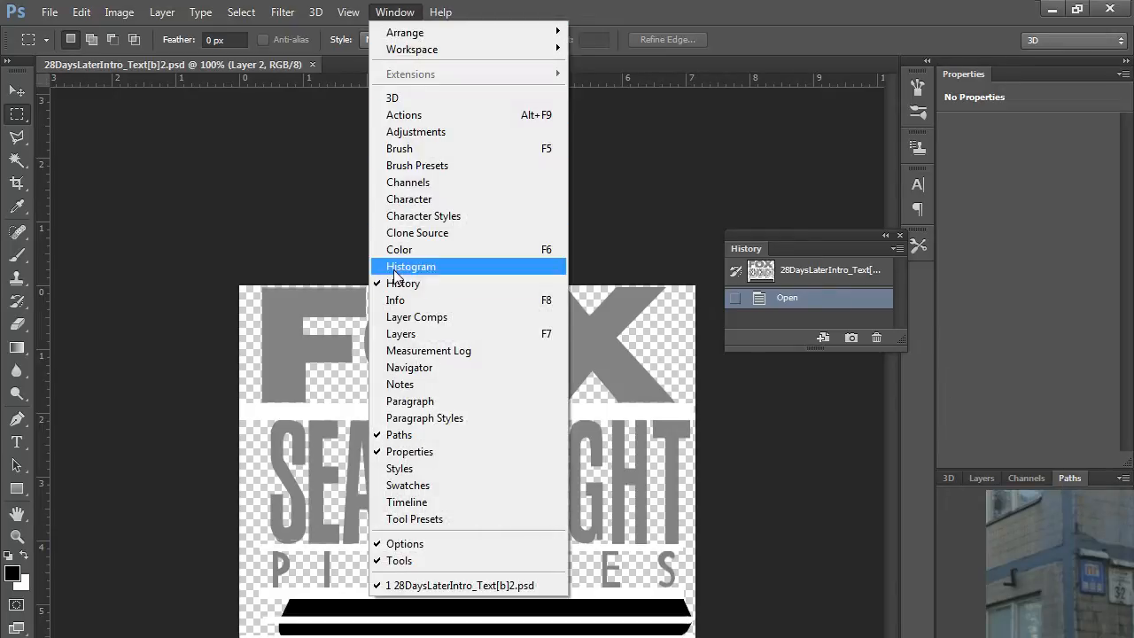
click(412, 439)
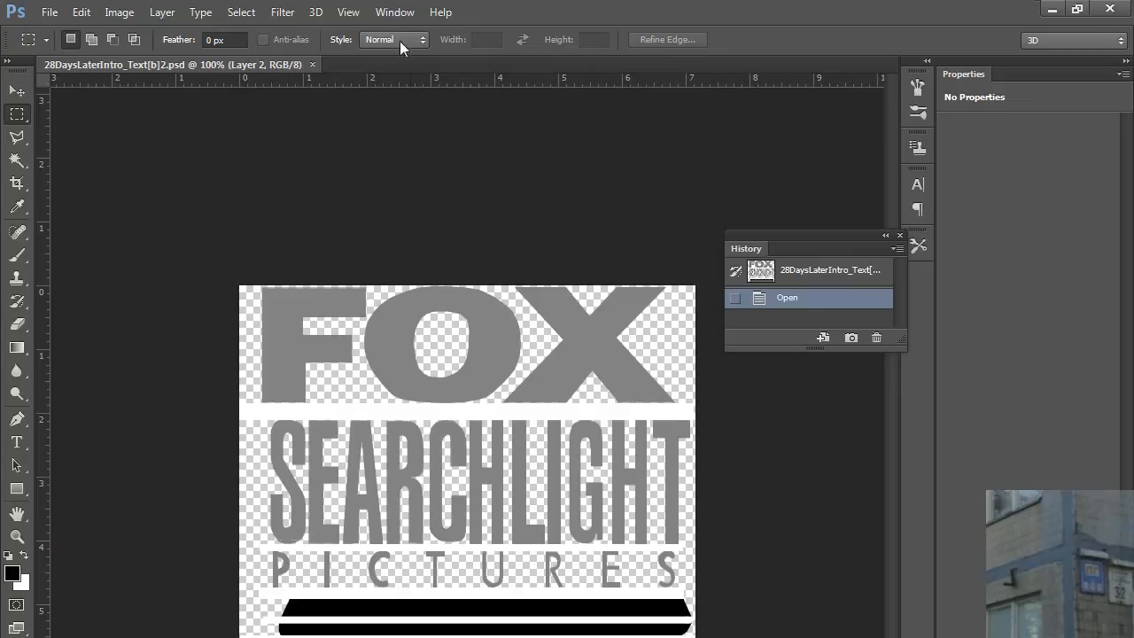
click(394, 11)
click(412, 435)
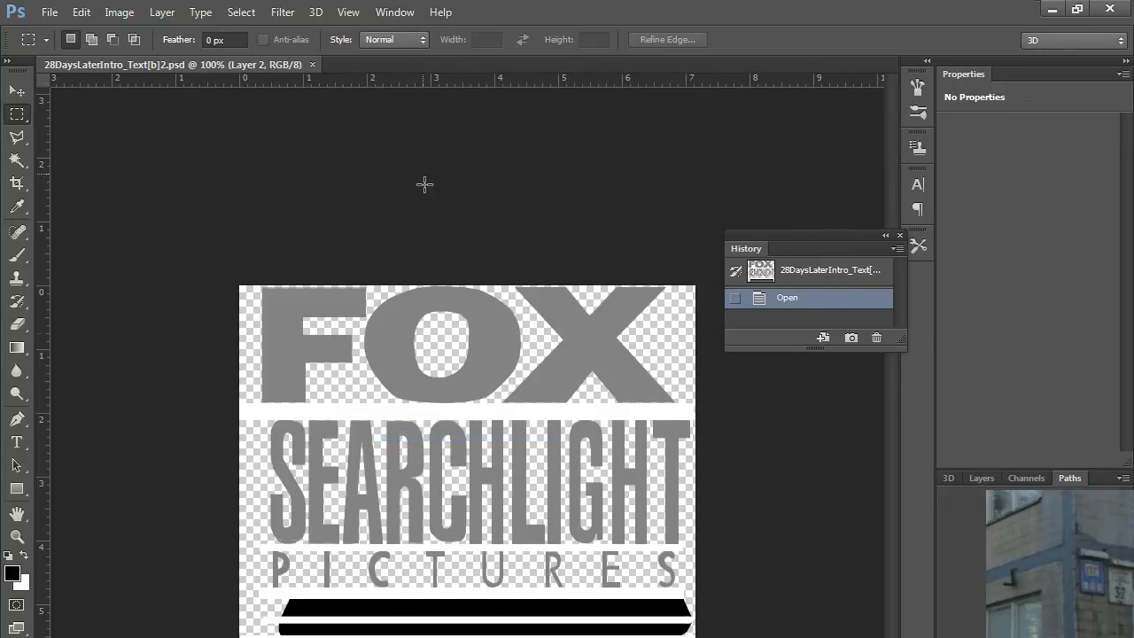
click(394, 12)
click(558, 9)
click(17, 160)
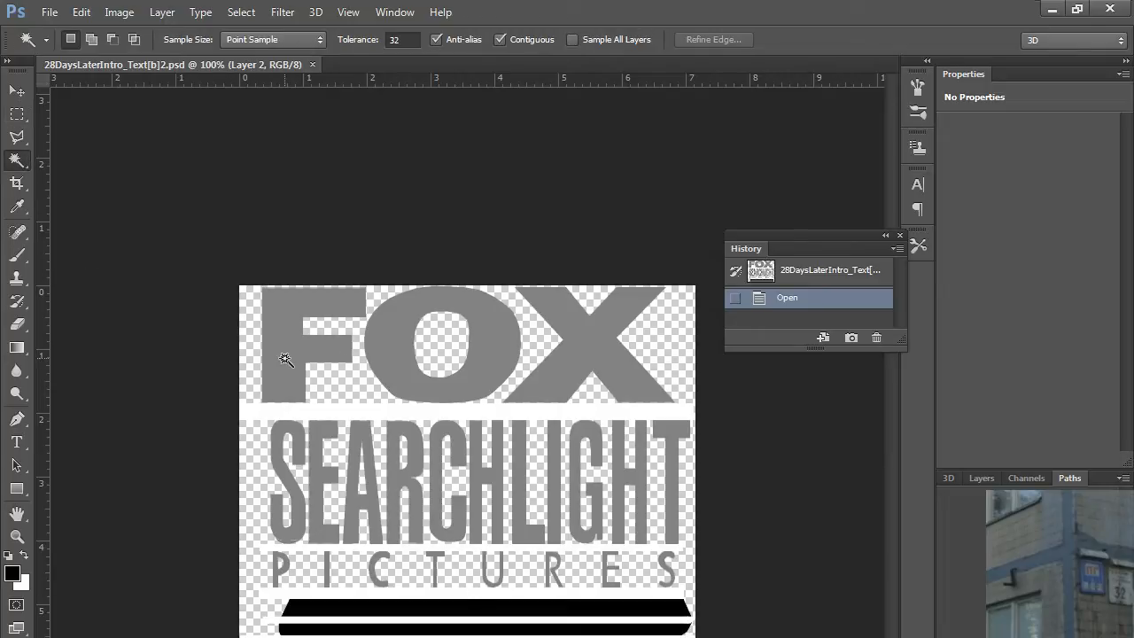
- Test Magic Wand selections of the transparent area around the logo and deselect them each time
drag(791, 234, 744, 129)
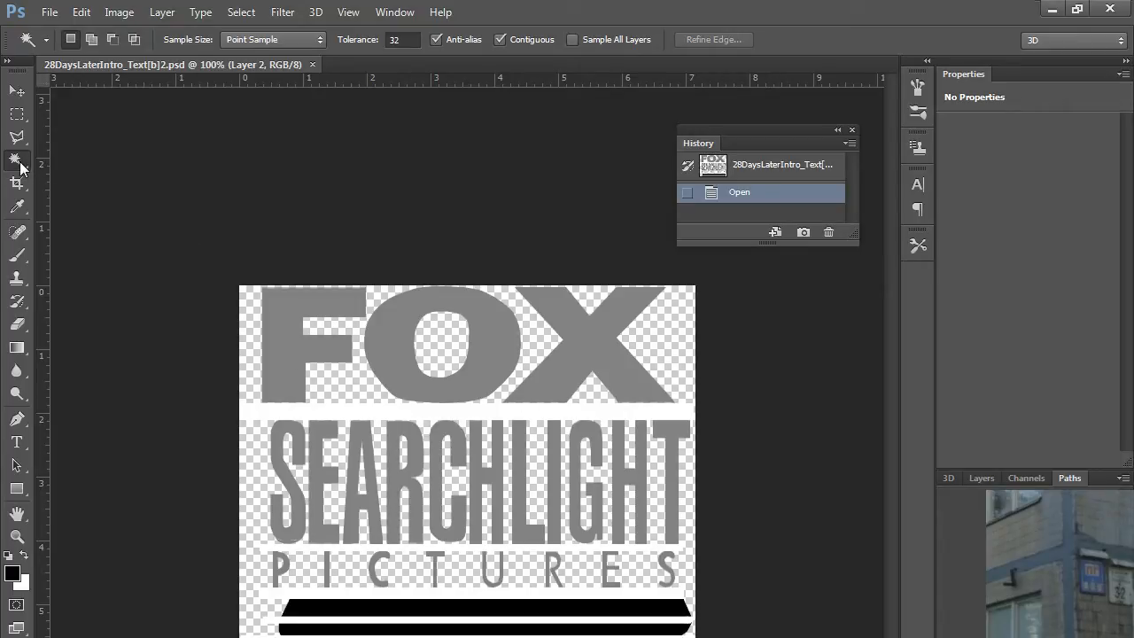
click(283, 345)
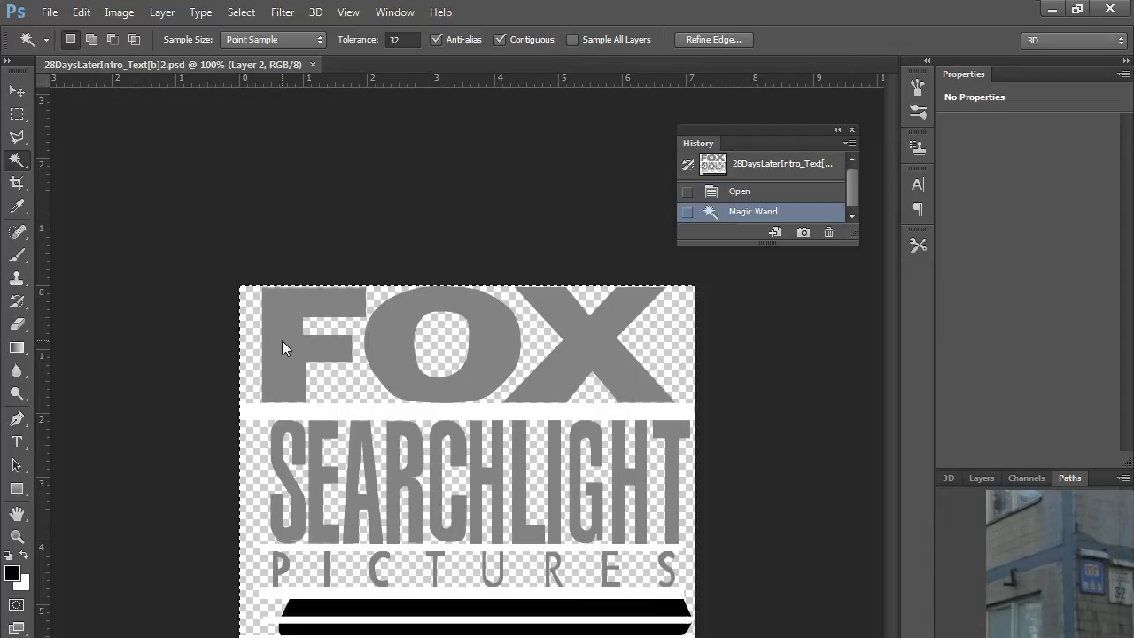
click(18, 136)
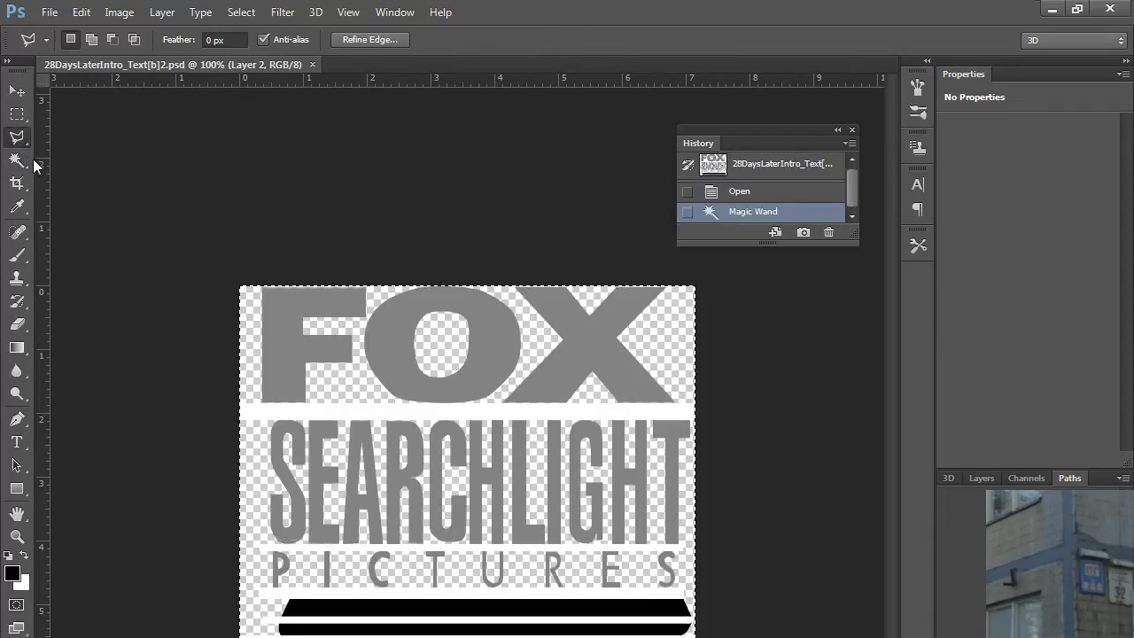
right_click(403, 390)
click(403, 389)
key(w)
click(295, 340)
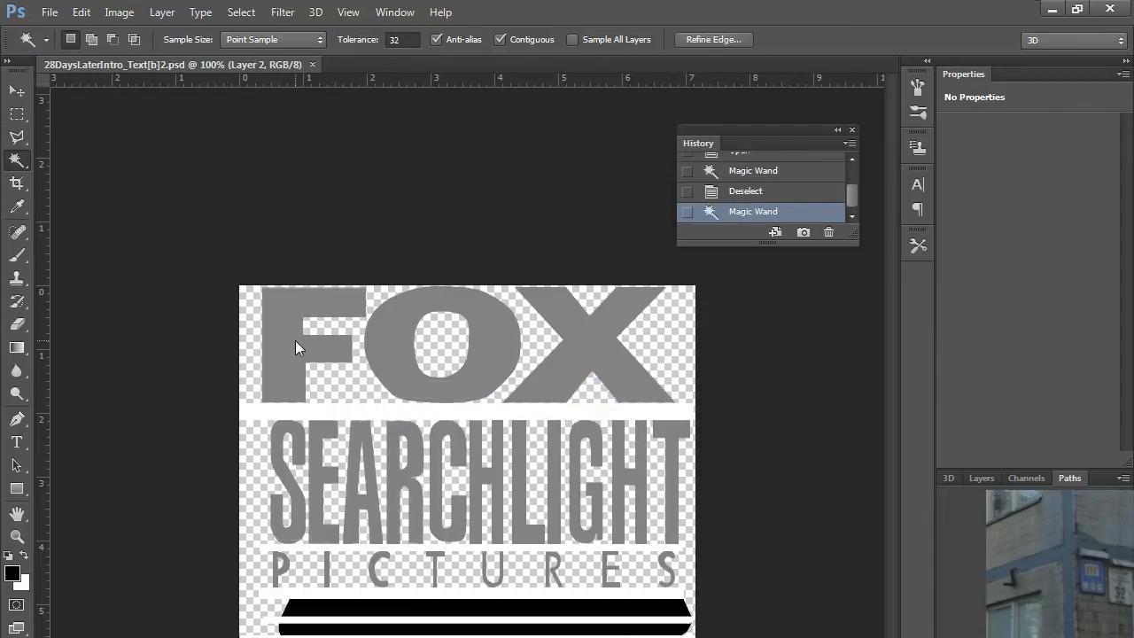
click(17, 136)
right_click(297, 306)
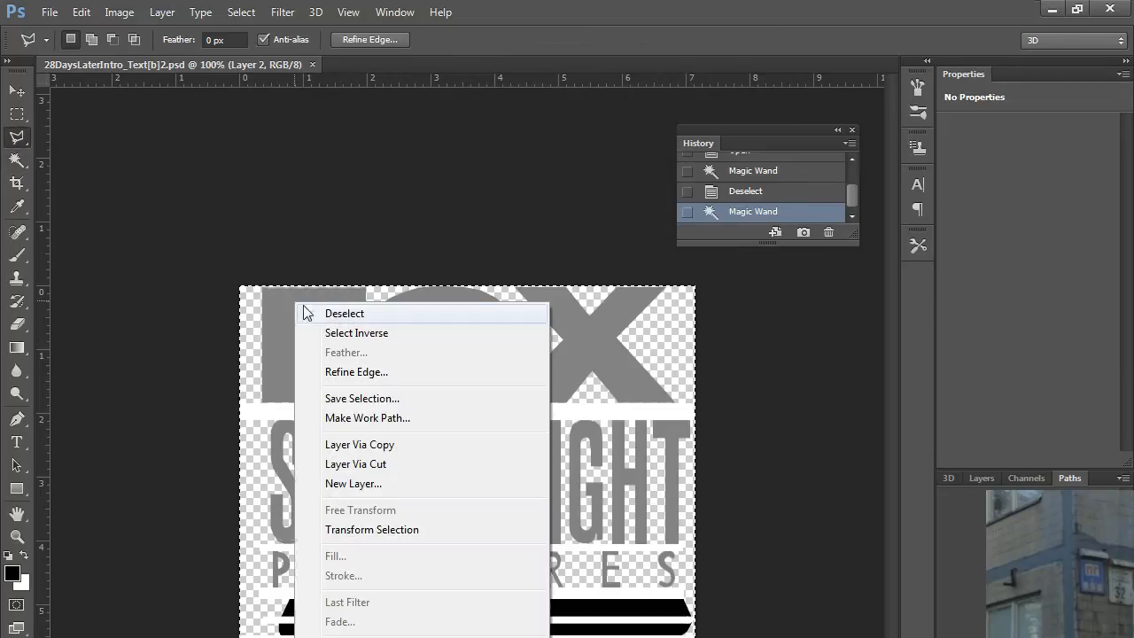
click(328, 313)
click(17, 160)
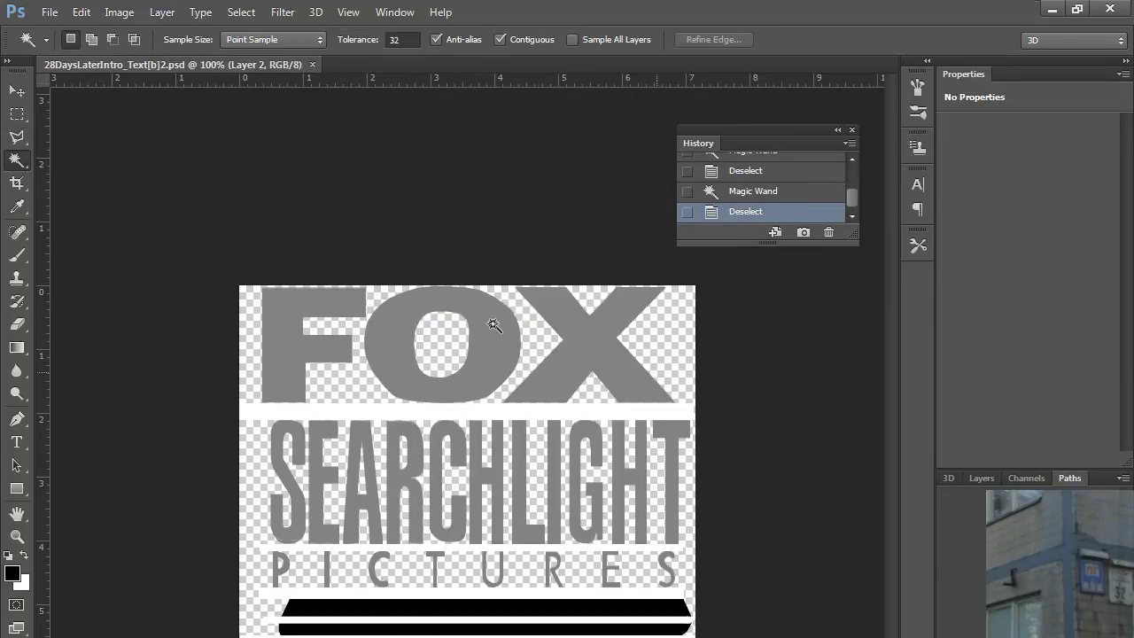
- In the Layers panel toggle the blue Layer 2's visibility, then delete Layer 2
click(980, 479)
click(1032, 577)
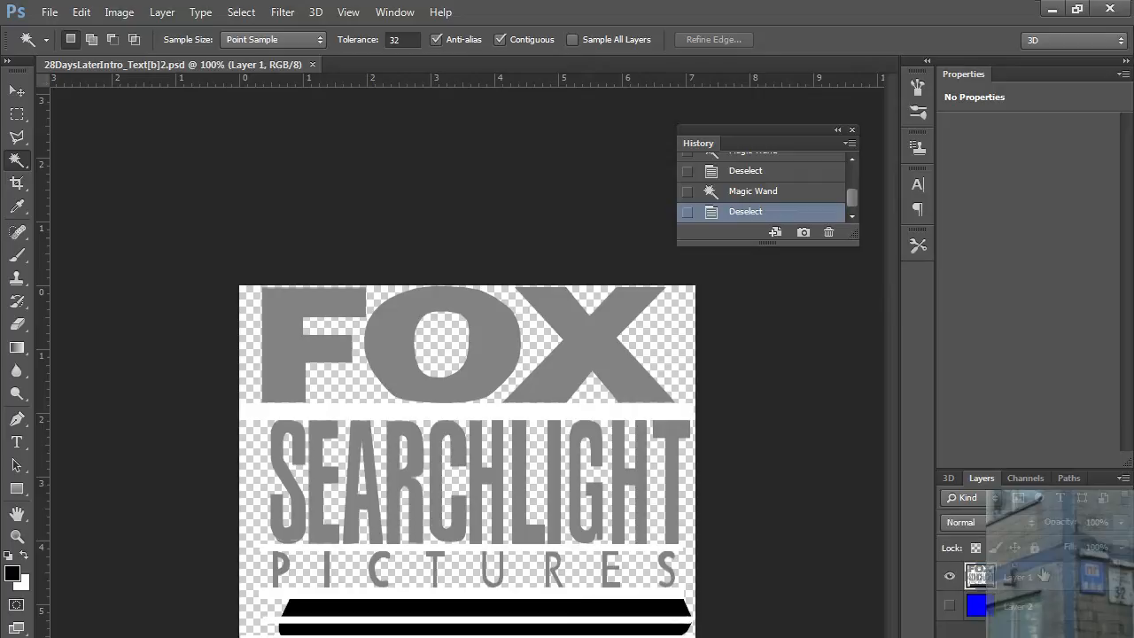
click(1026, 609)
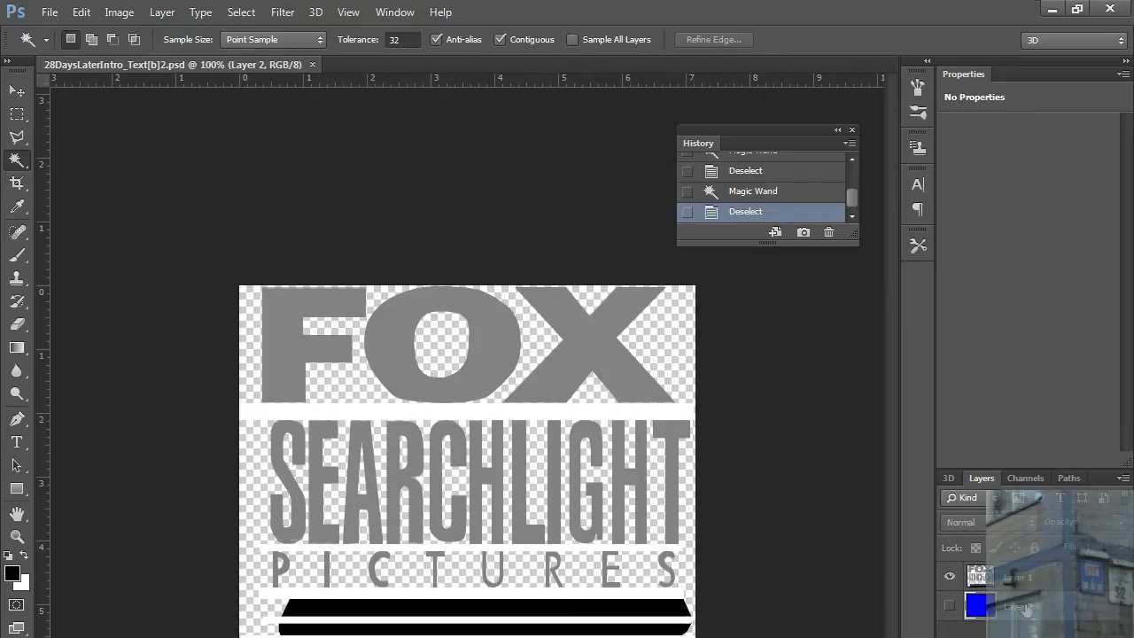
click(950, 608)
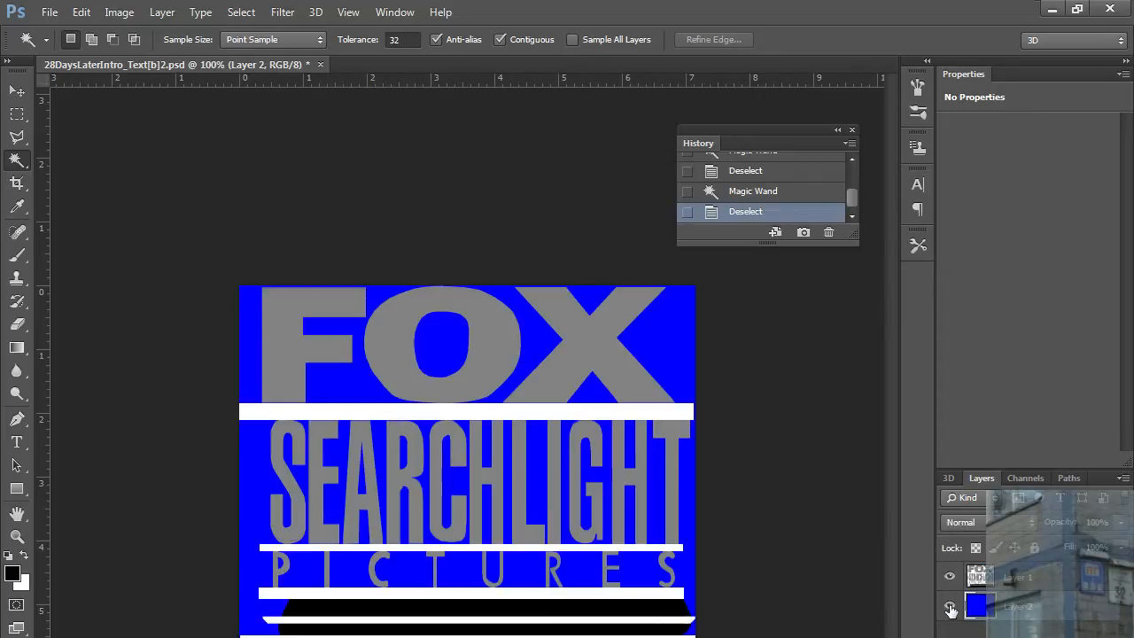
click(952, 607)
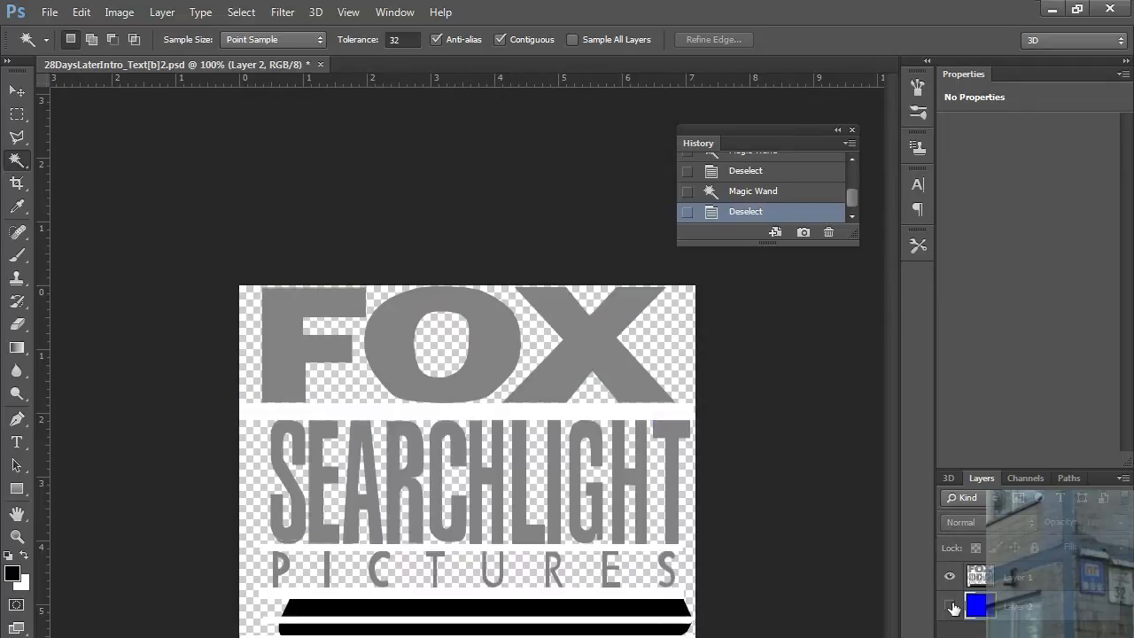
click(950, 606)
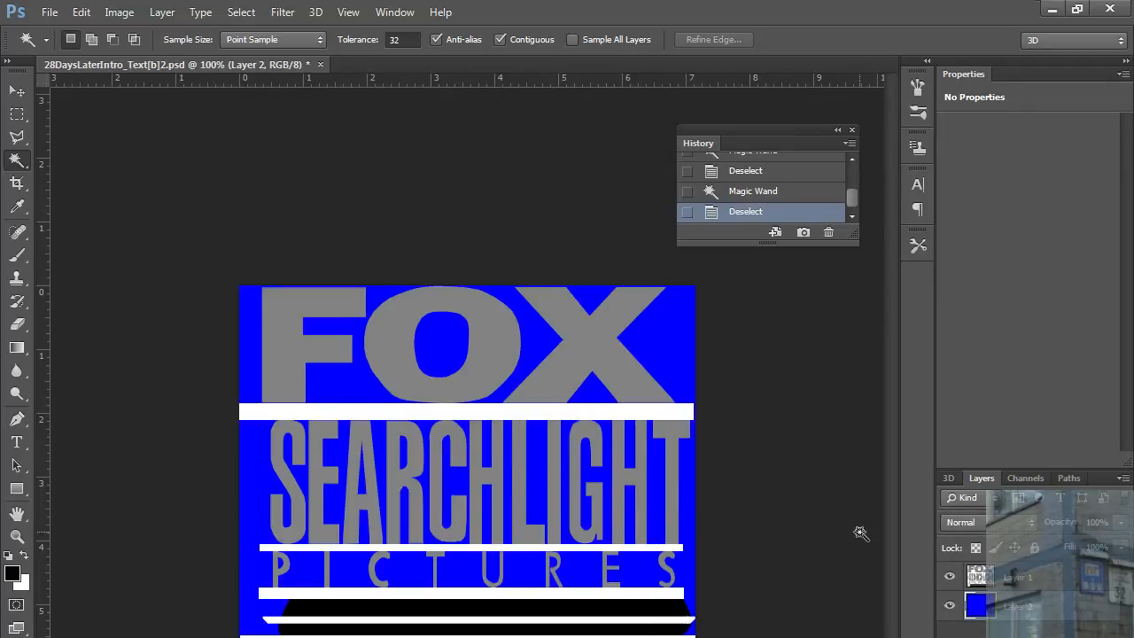
key(Delete)
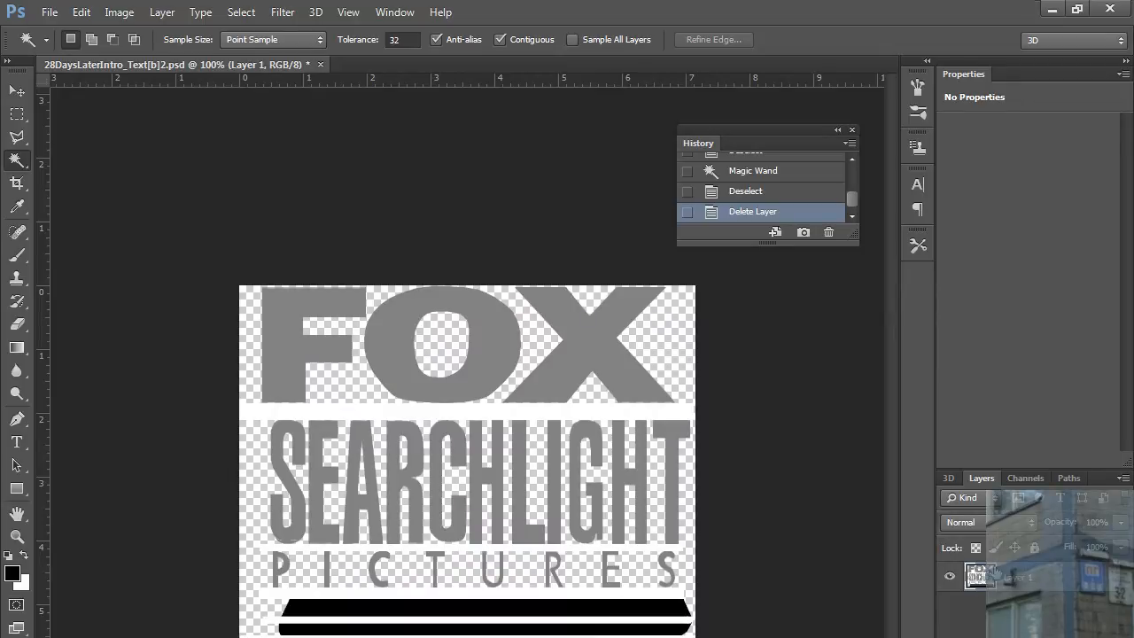
- Add every letter of FOX and SEARCHLIGHT to the Magic Wand selection
click(280, 329)
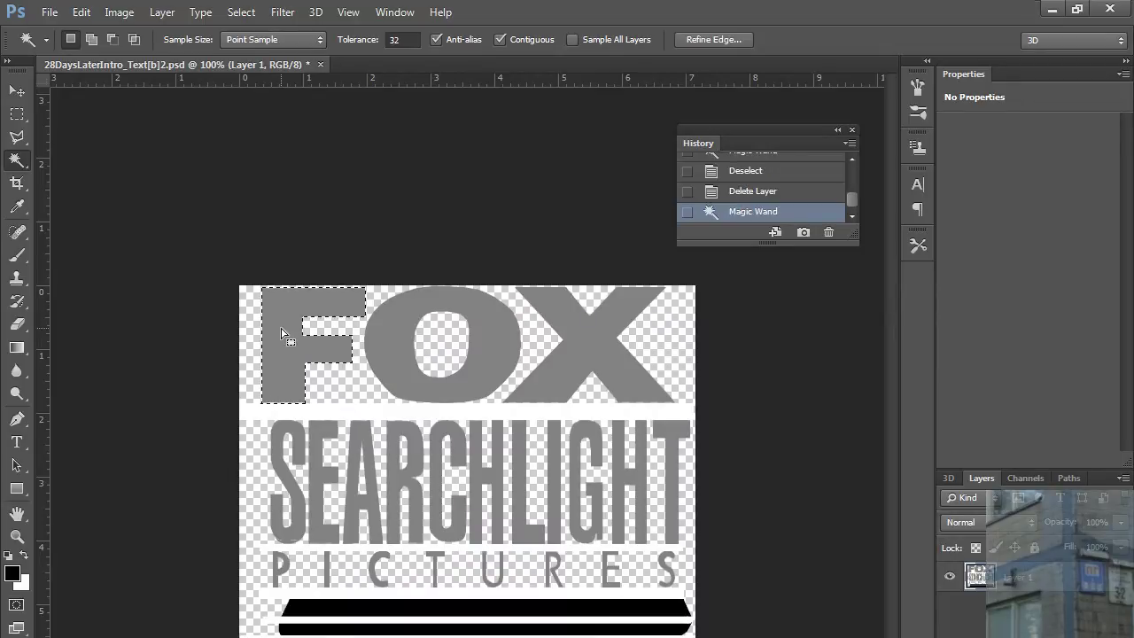
shift+click(382, 355)
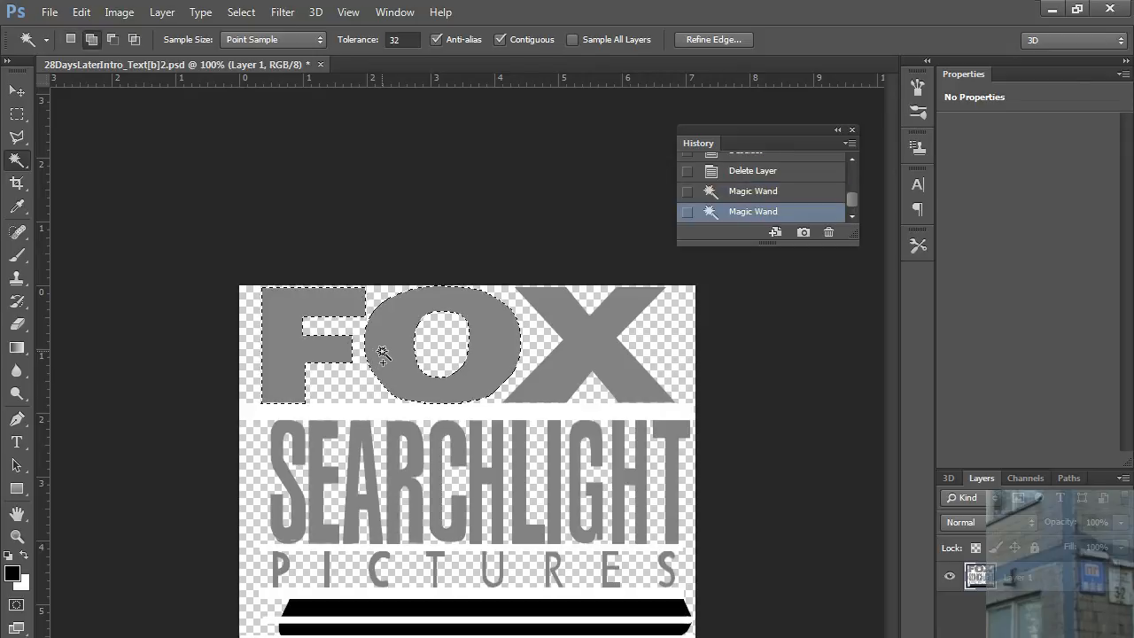
shift+click(578, 341)
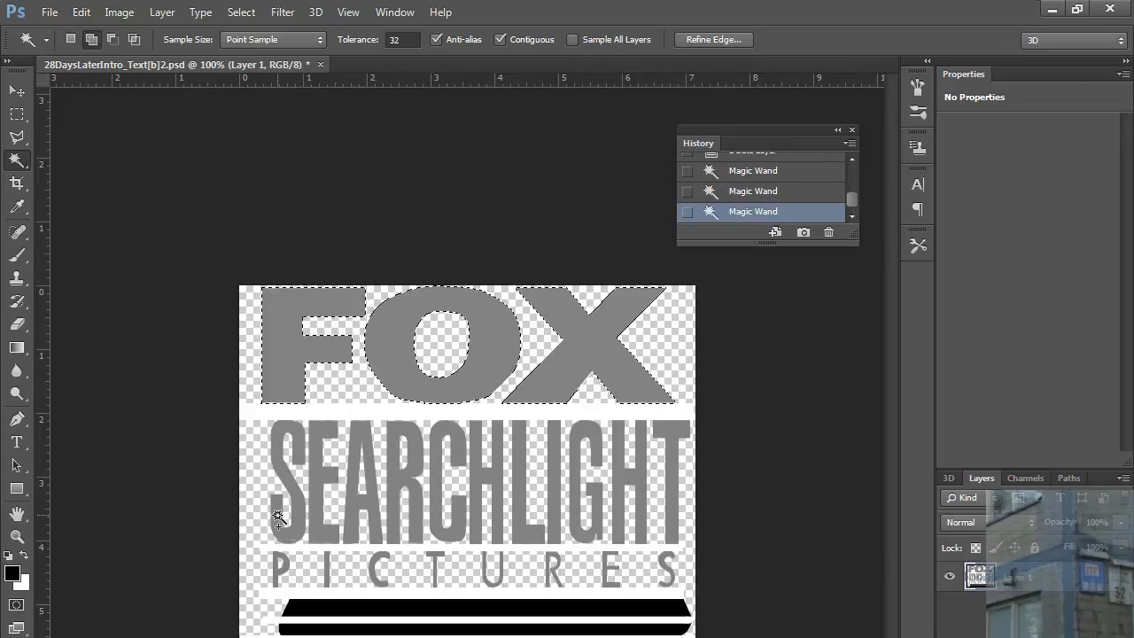
shift+click(284, 502)
shift+click(329, 483)
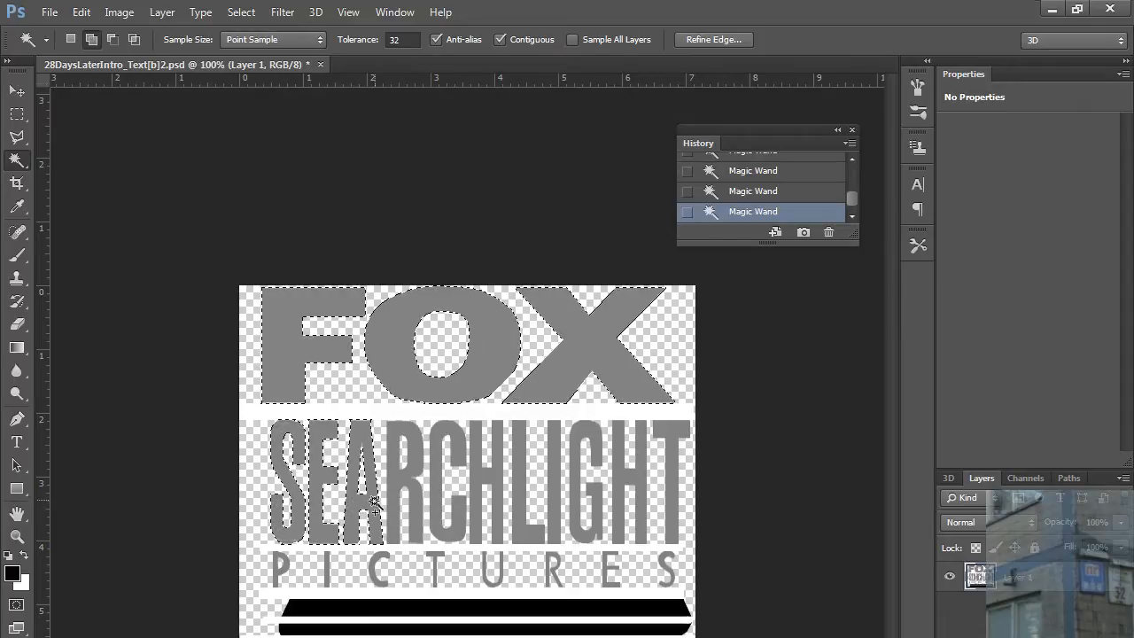
shift+click(372, 482)
shift+click(438, 480)
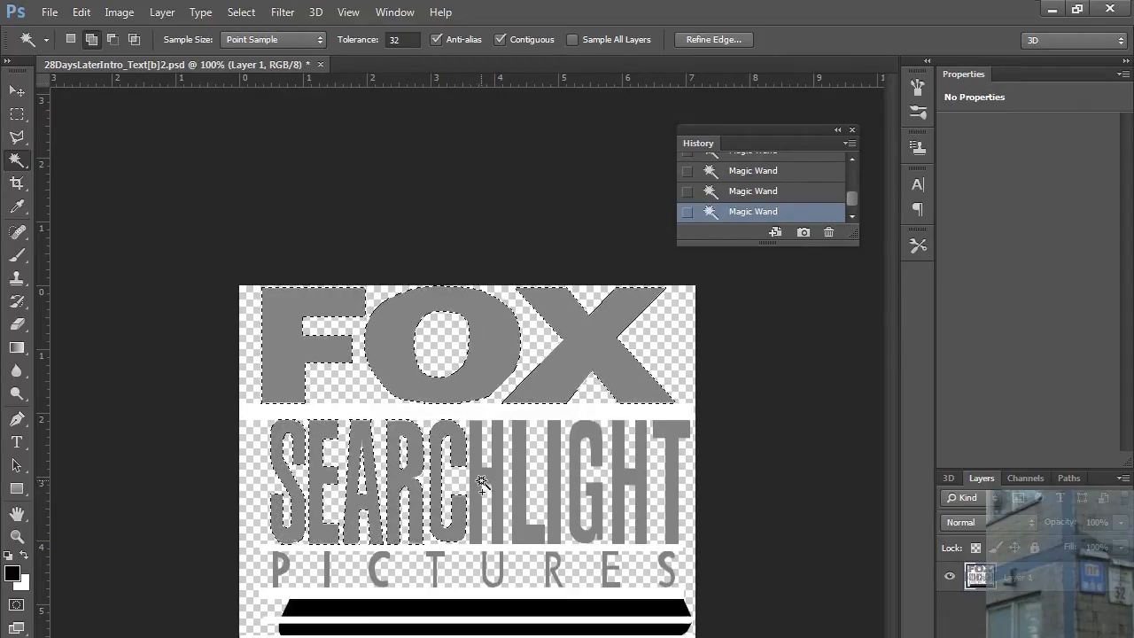
shift+click(479, 482)
shift+click(518, 486)
shift+click(556, 478)
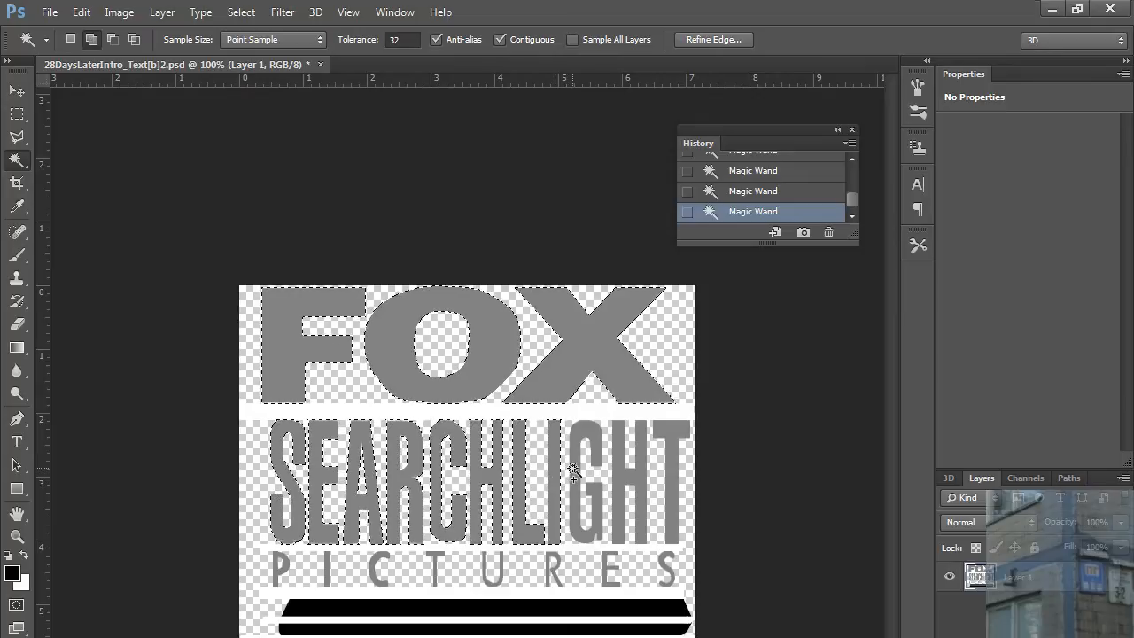
shift+click(618, 469)
shift+click(669, 469)
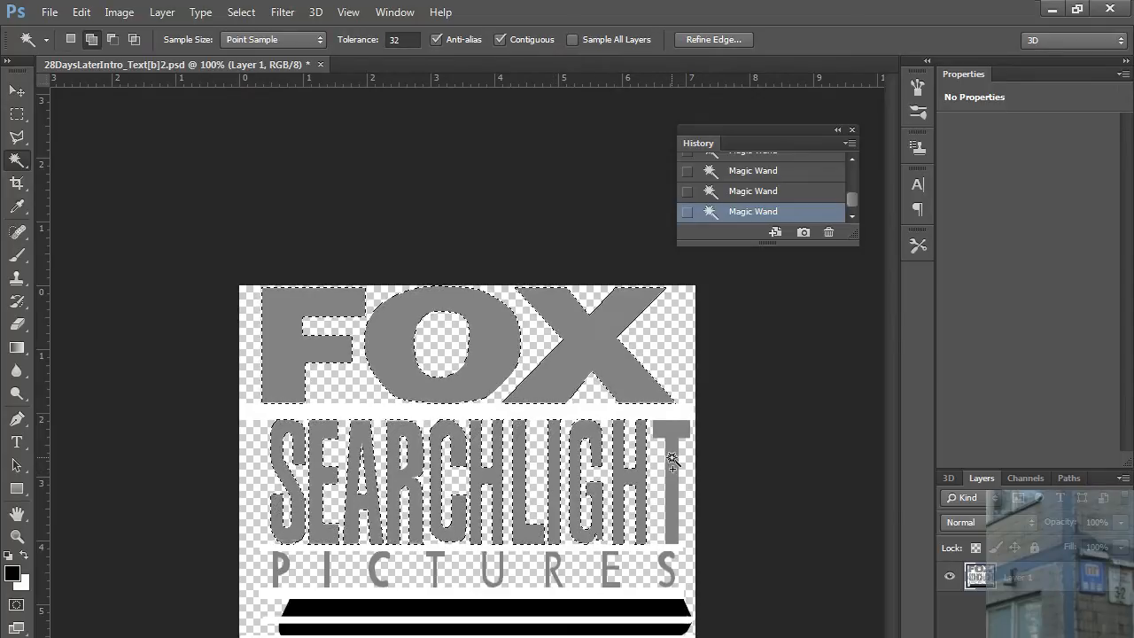
- Zoom to 200%, add each letter of PICTURES to the selection, then zoom back out
click(17, 536)
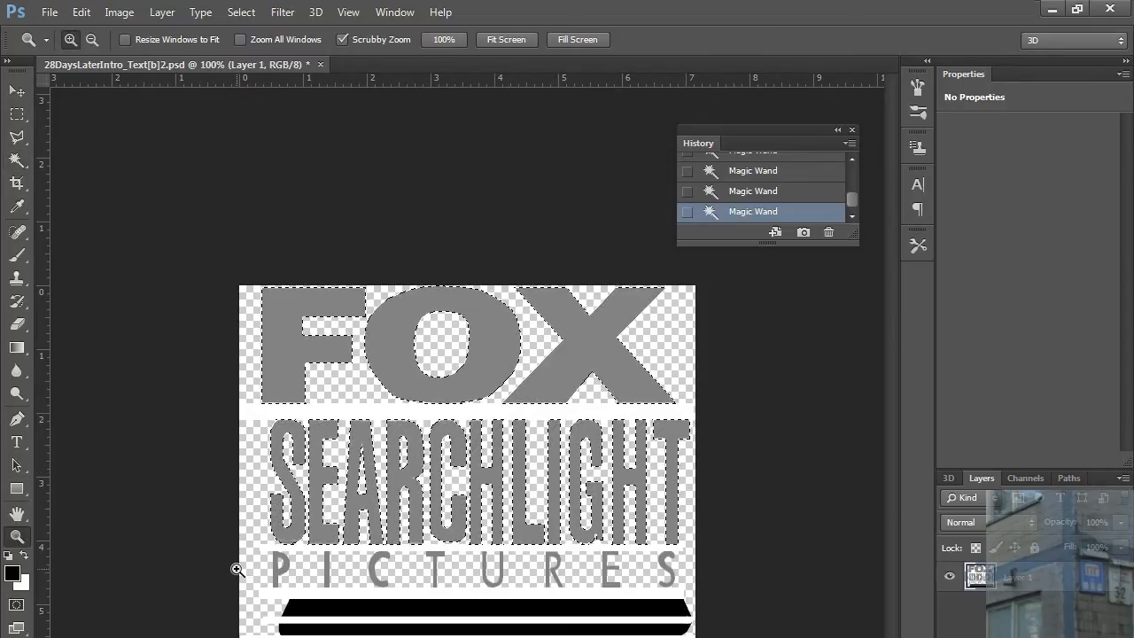
click(234, 567)
click(18, 159)
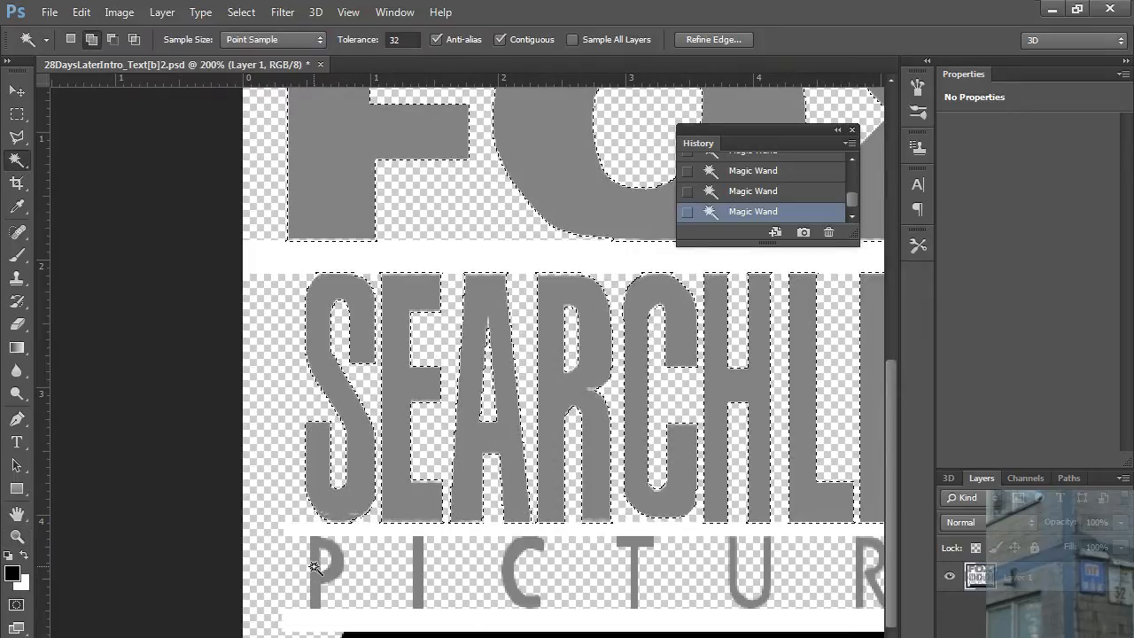
shift+click(416, 576)
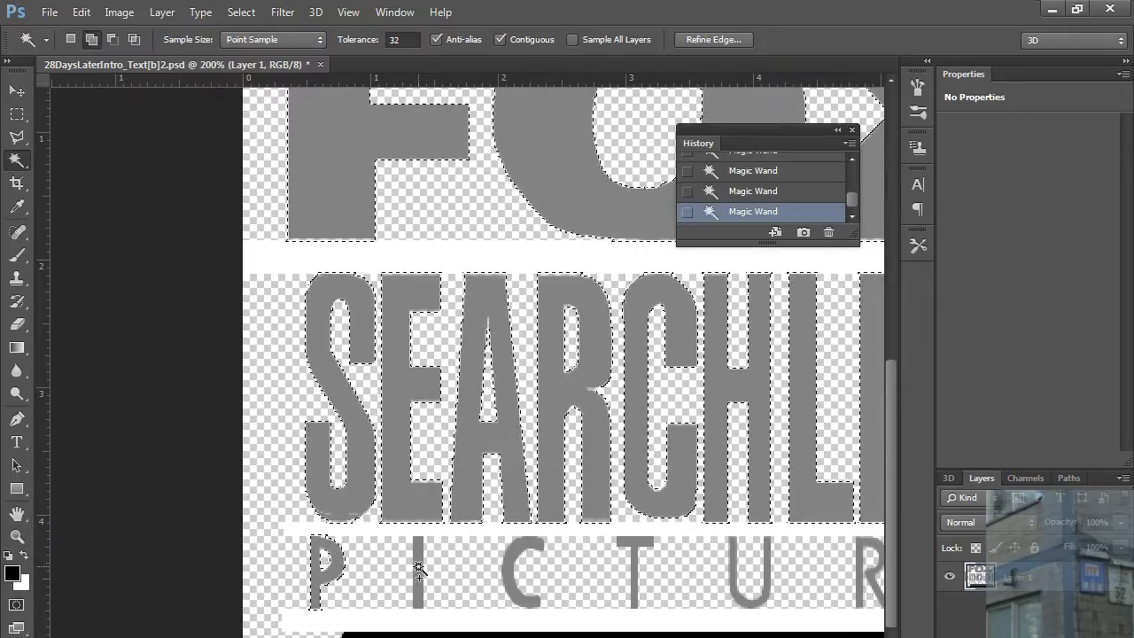
shift+click(512, 576)
shift+click(634, 572)
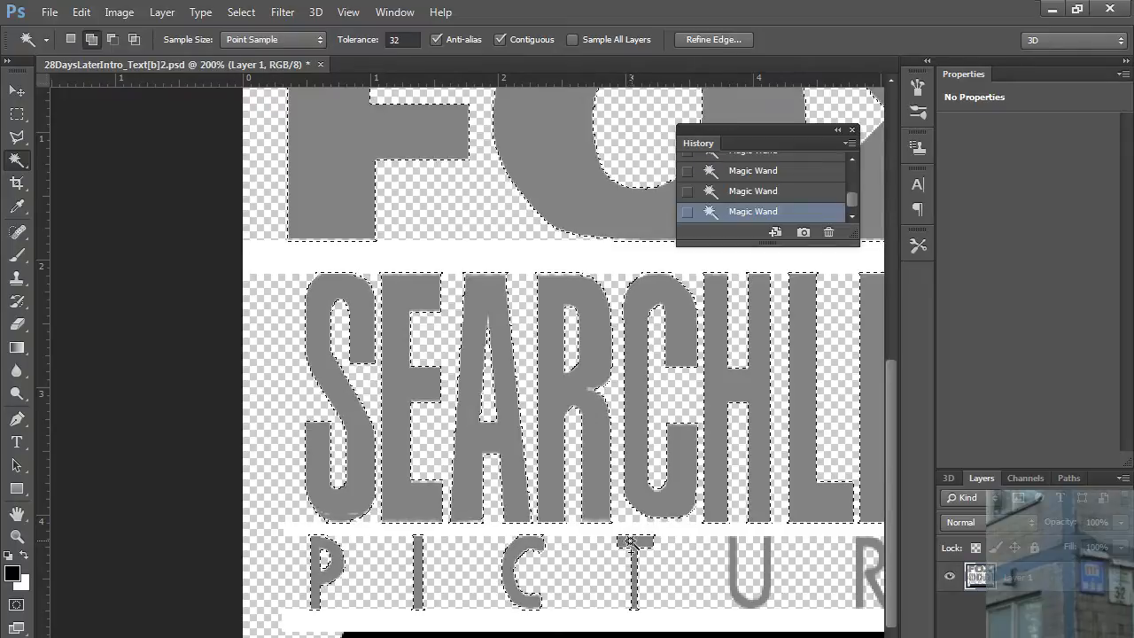
scroll(620, 567, right, 3)
scroll(621, 567, right, 3)
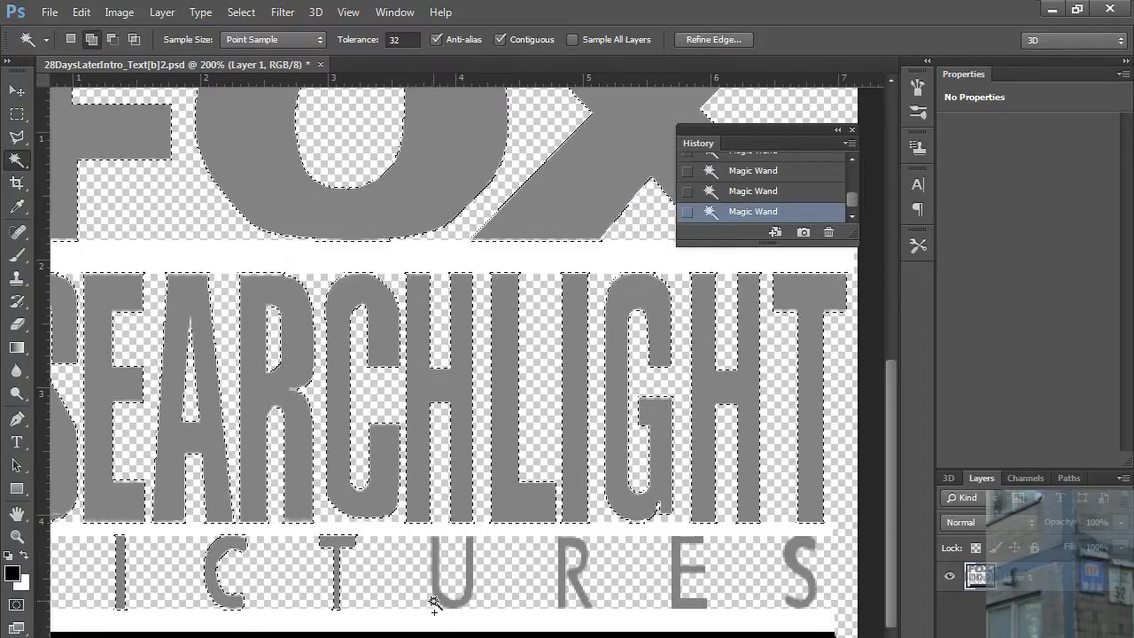
shift+click(567, 576)
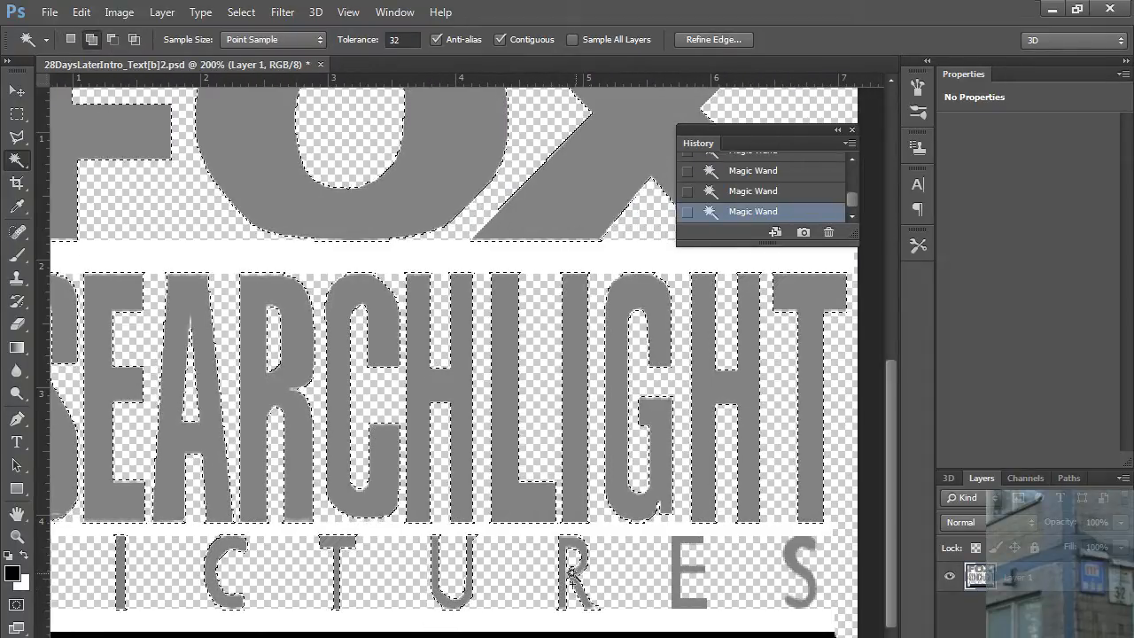
shift+click(687, 585)
shift+click(793, 581)
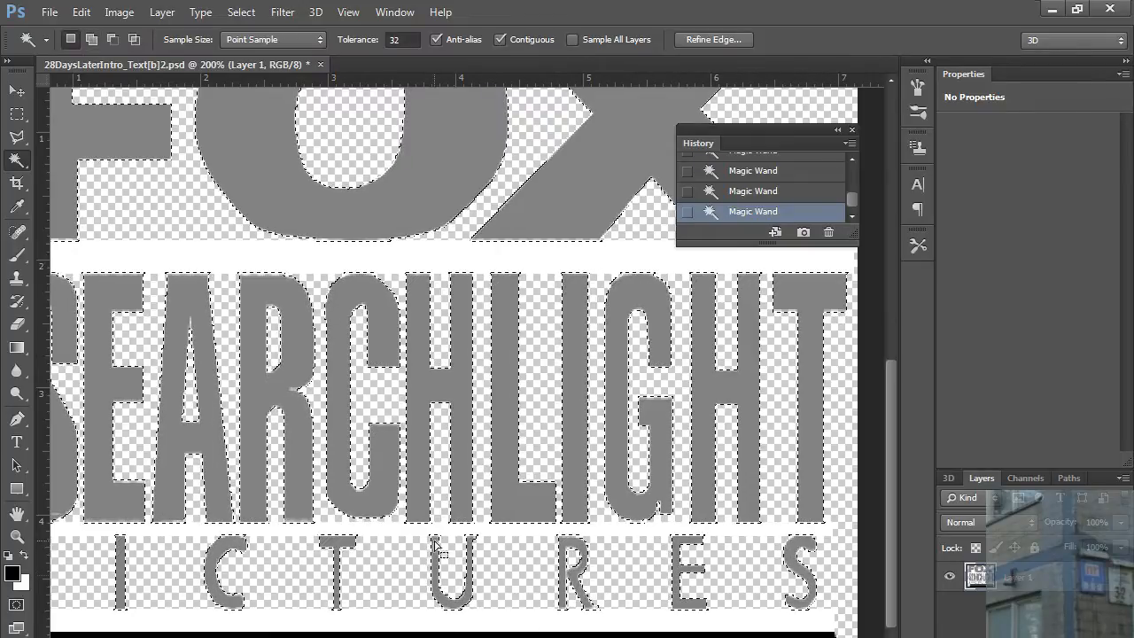
scroll(443, 354, left, 1)
scroll(532, 354, left, 5)
scroll(532, 354, left, 2)
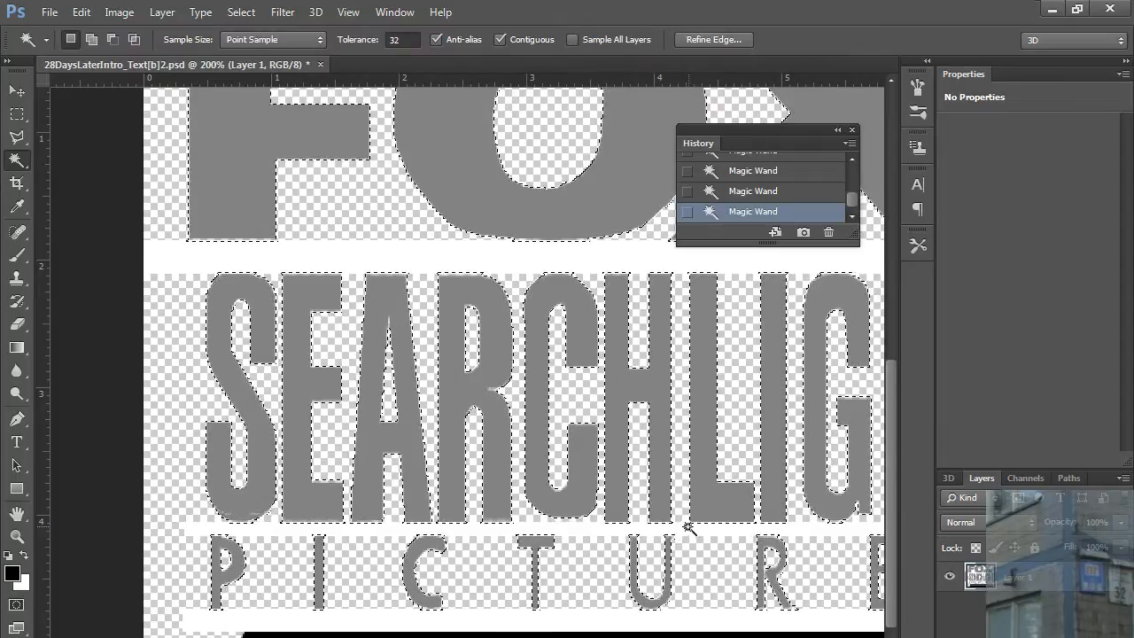
click(16, 537)
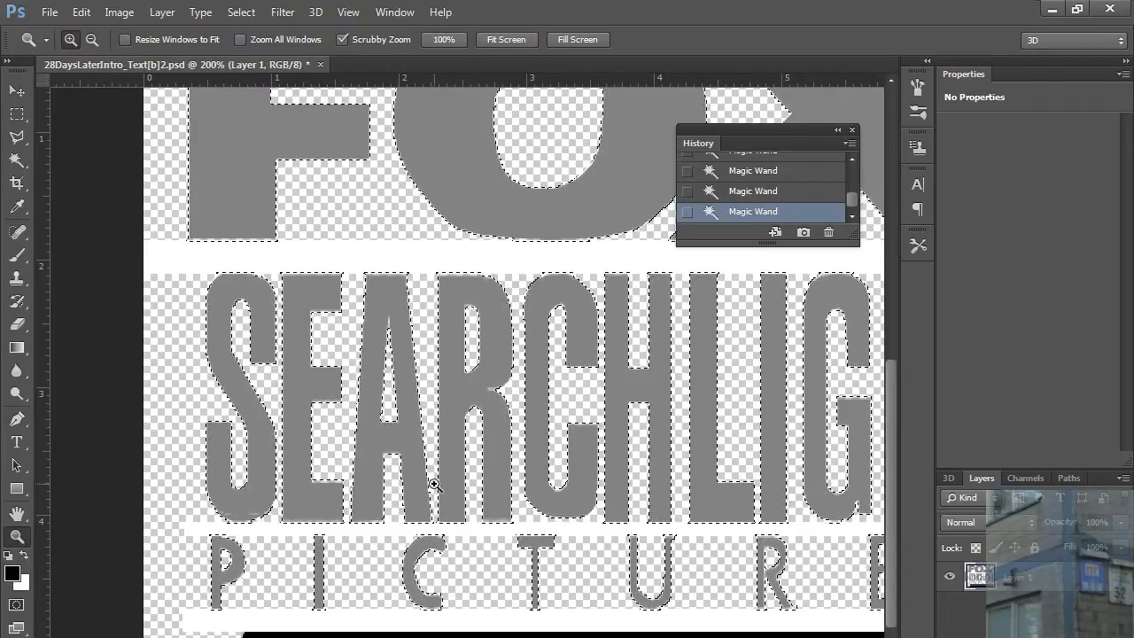
alt+click(611, 439)
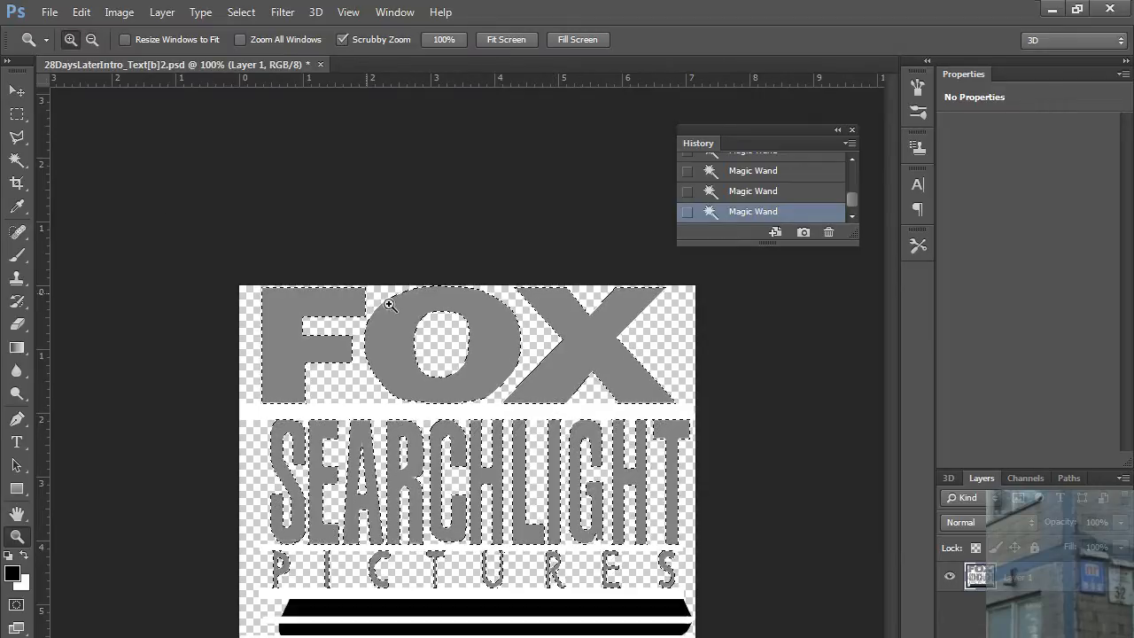
- Load the RGB channel as a selection from the Channels panel and zoom in to check it
click(18, 138)
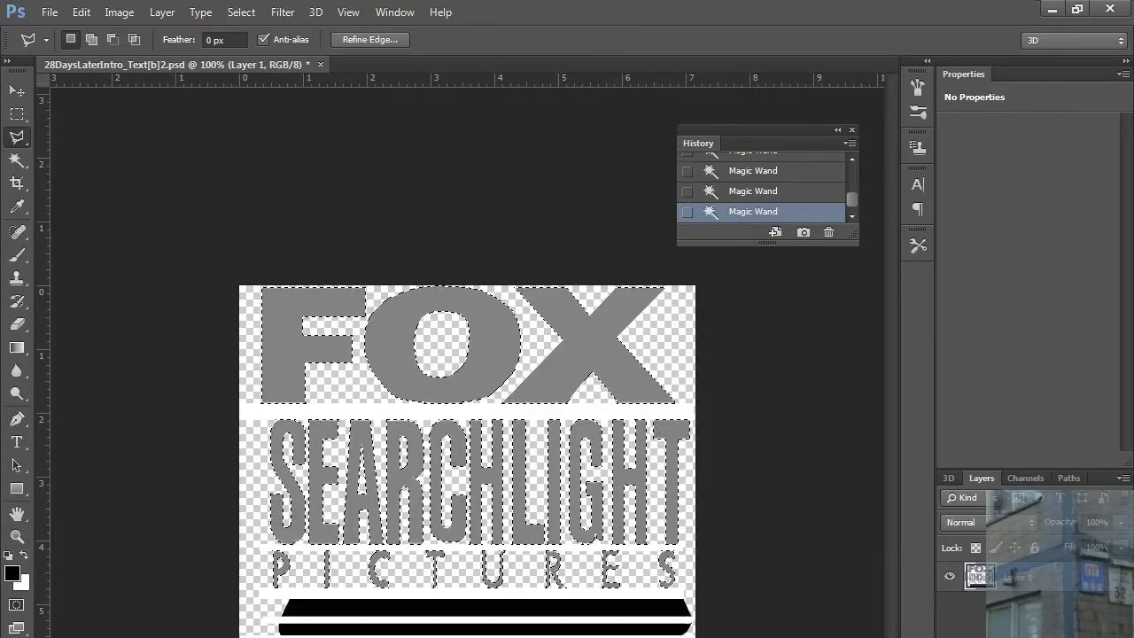
click(1023, 478)
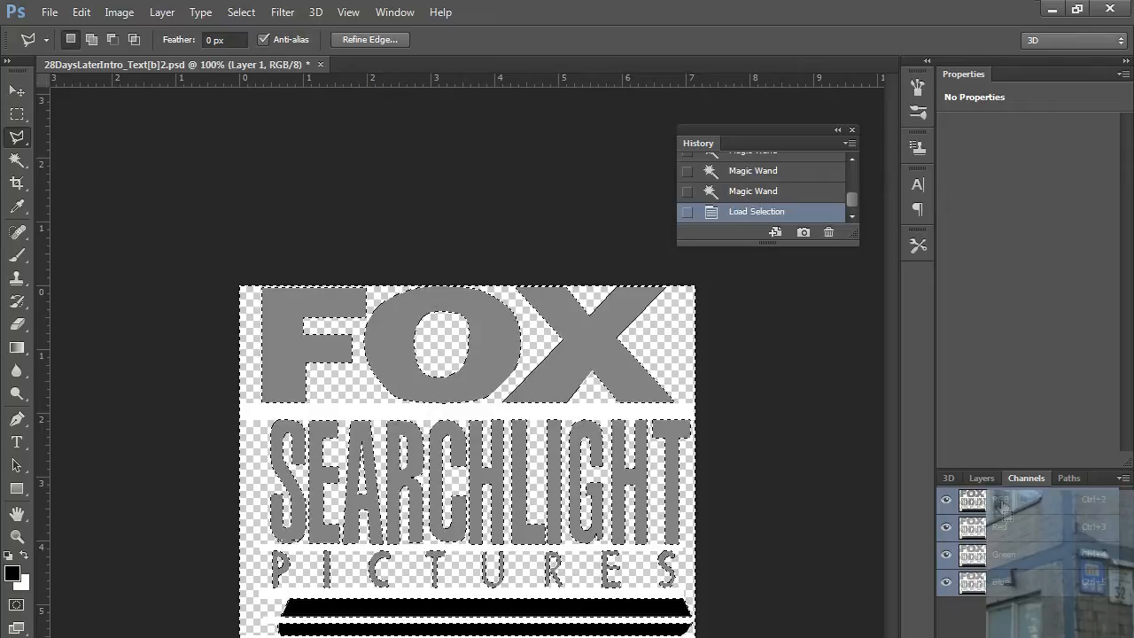
click(17, 536)
click(453, 493)
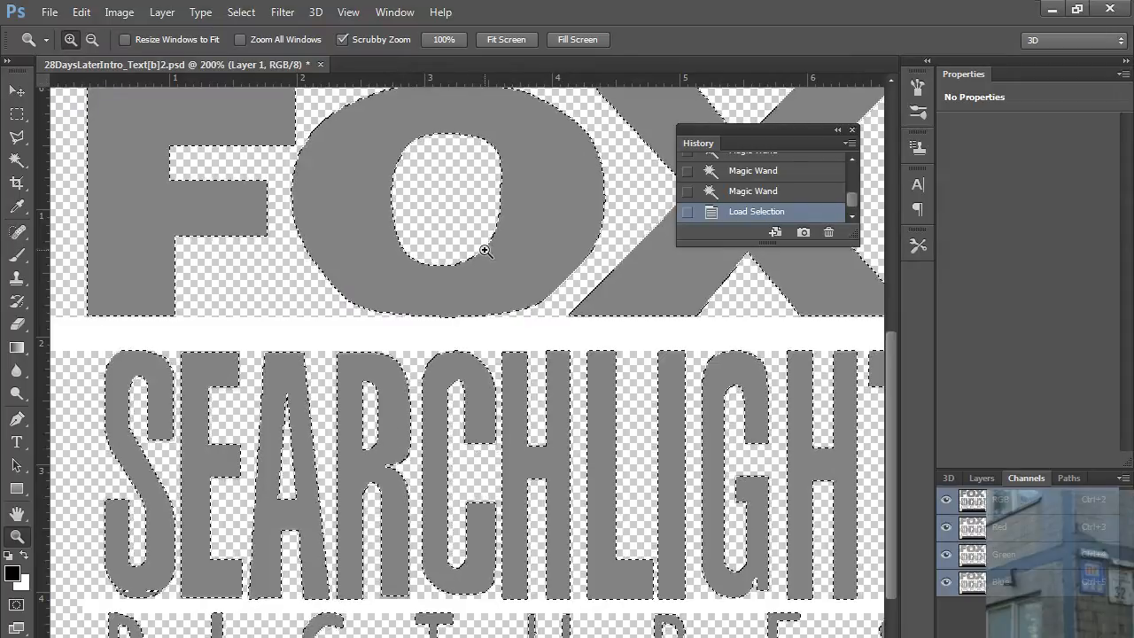
- Make a work path from the selection via the Paths panel menu, keeping tolerance 0.8 pixels
alt+click(422, 499)
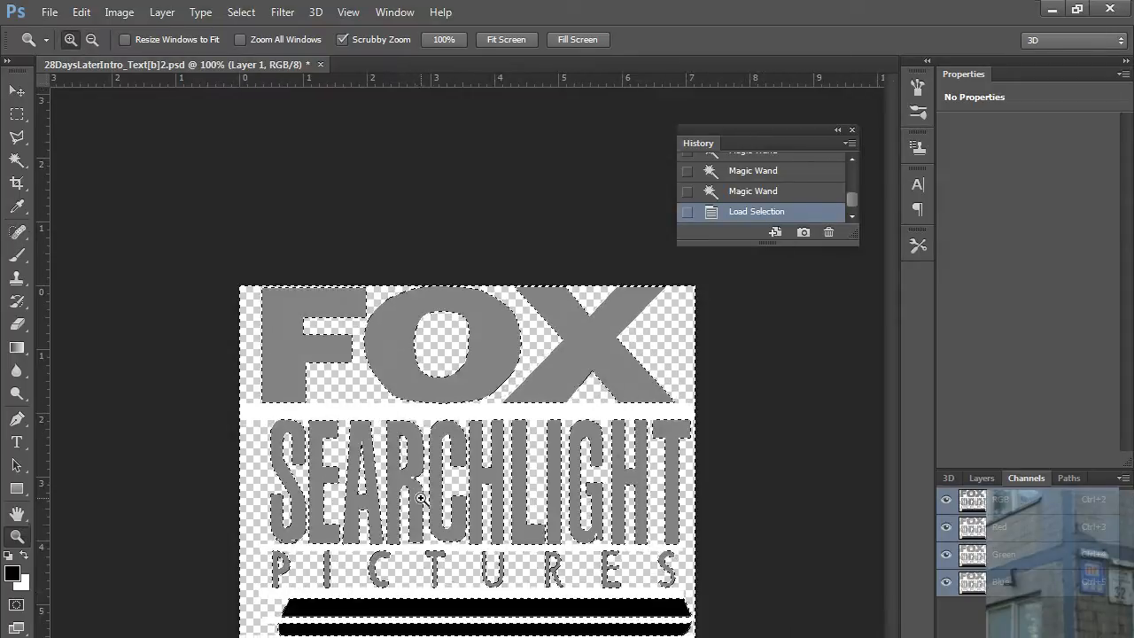
click(1068, 477)
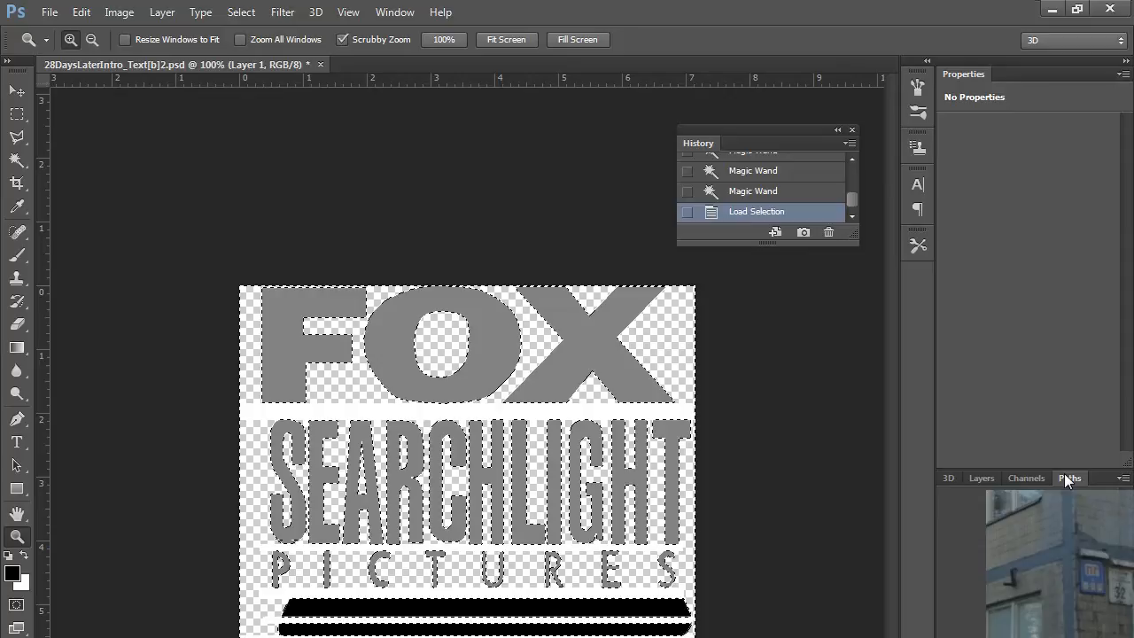
click(1123, 478)
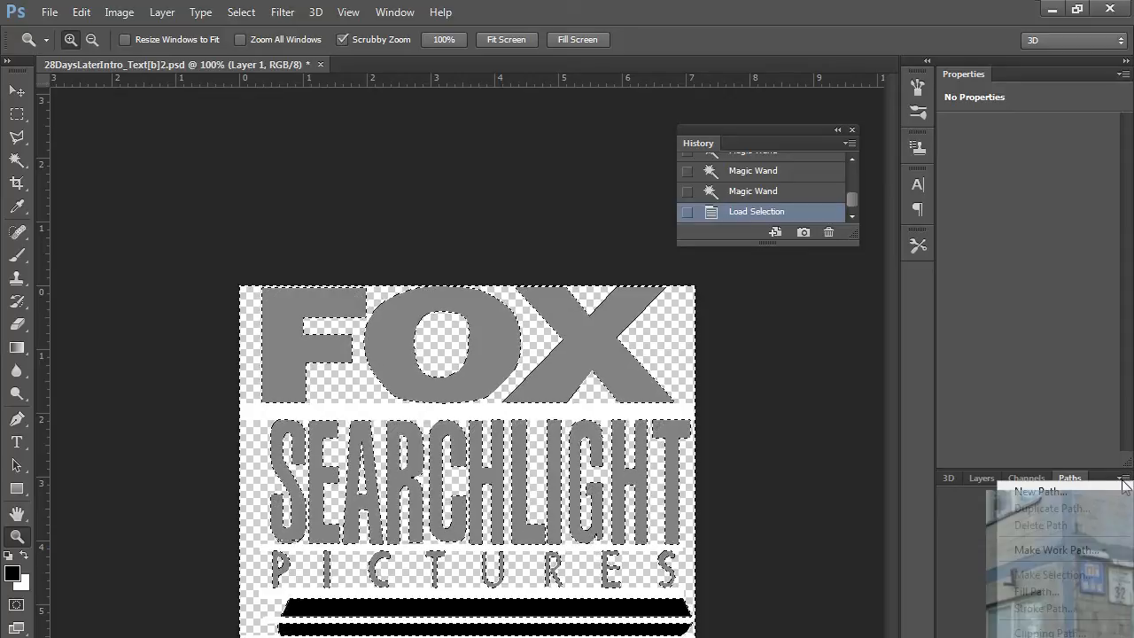
click(1055, 551)
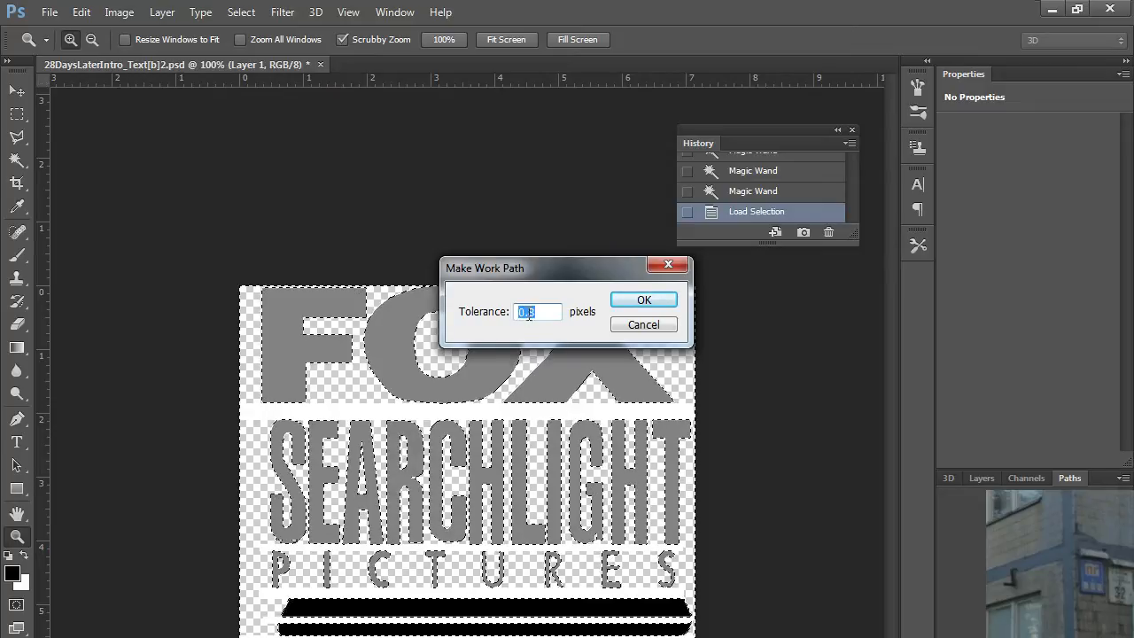
text(0.8)
click(540, 313)
double_click(532, 313)
click(643, 300)
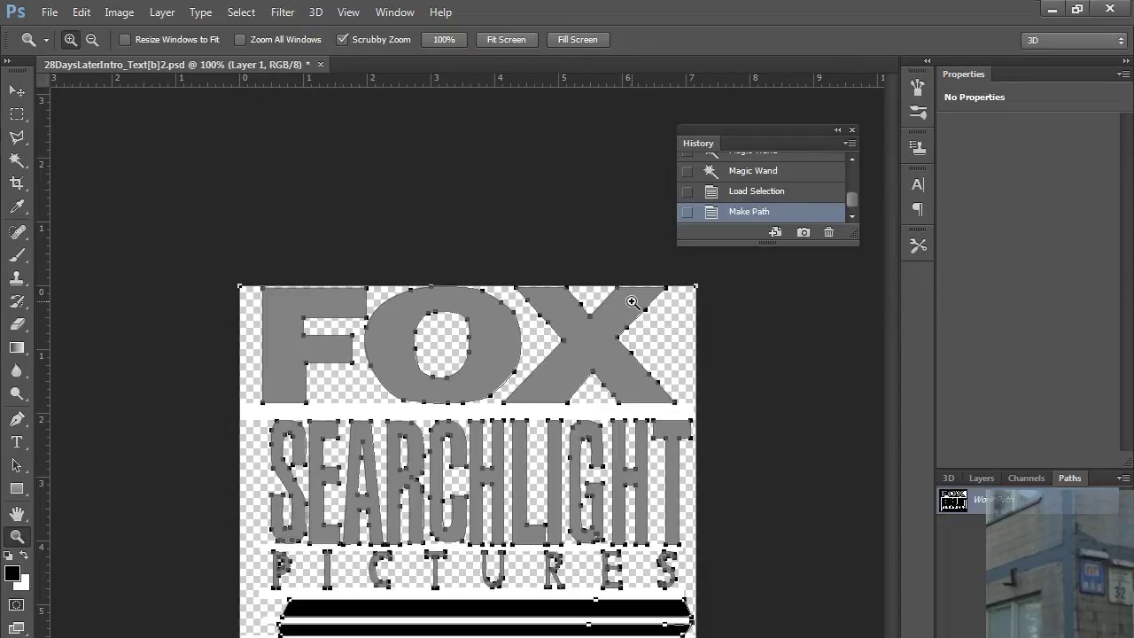
click(81, 11)
click(133, 33)
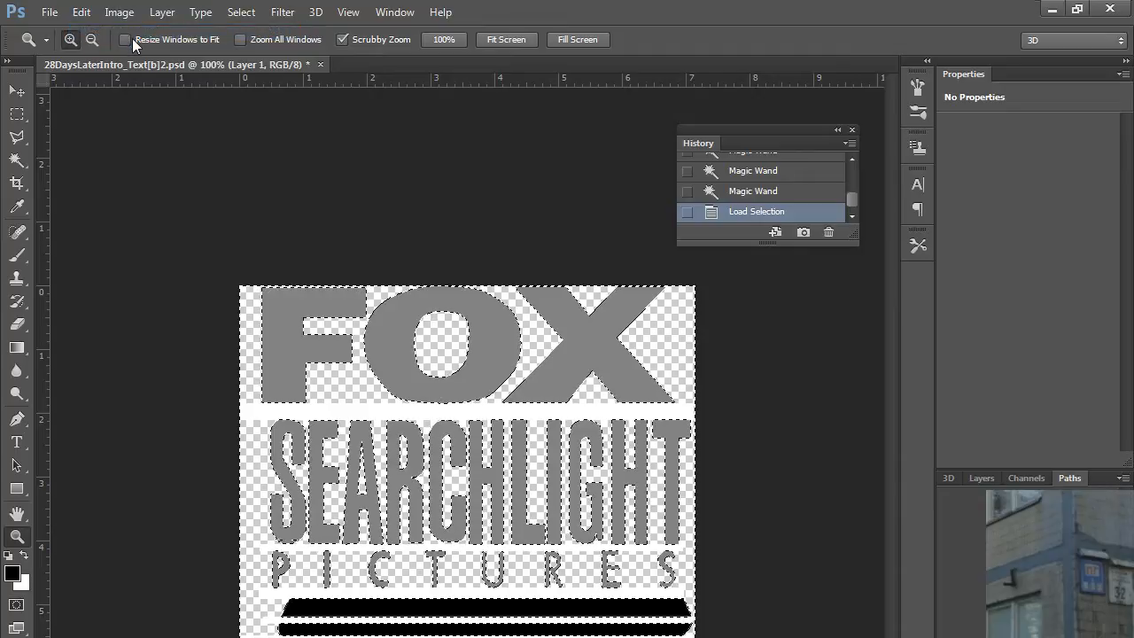
click(81, 11)
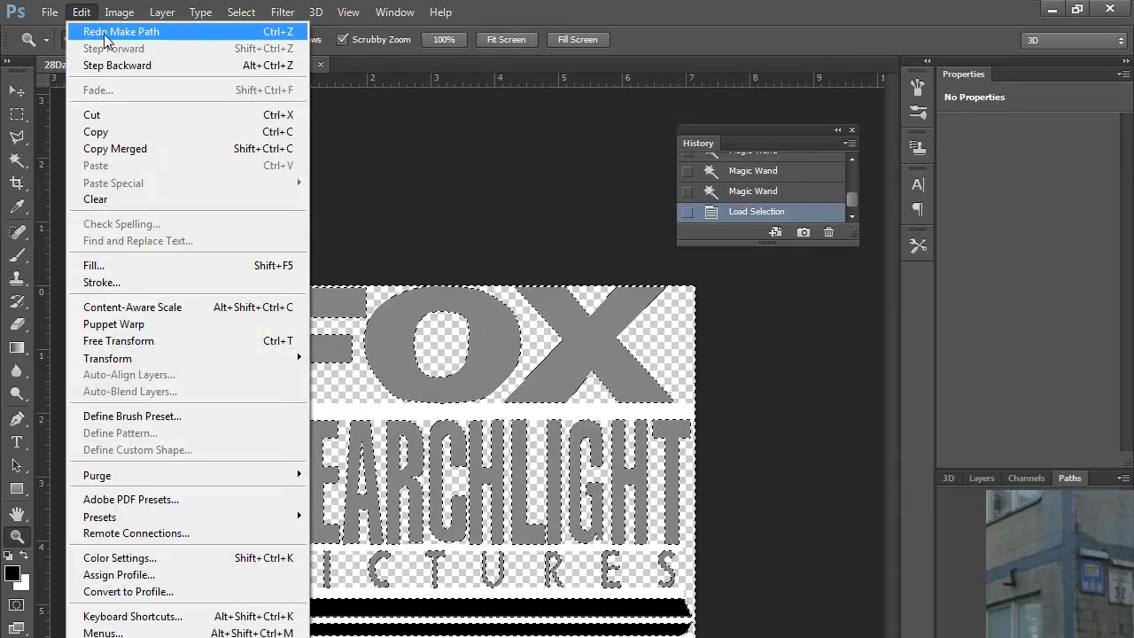
click(121, 32)
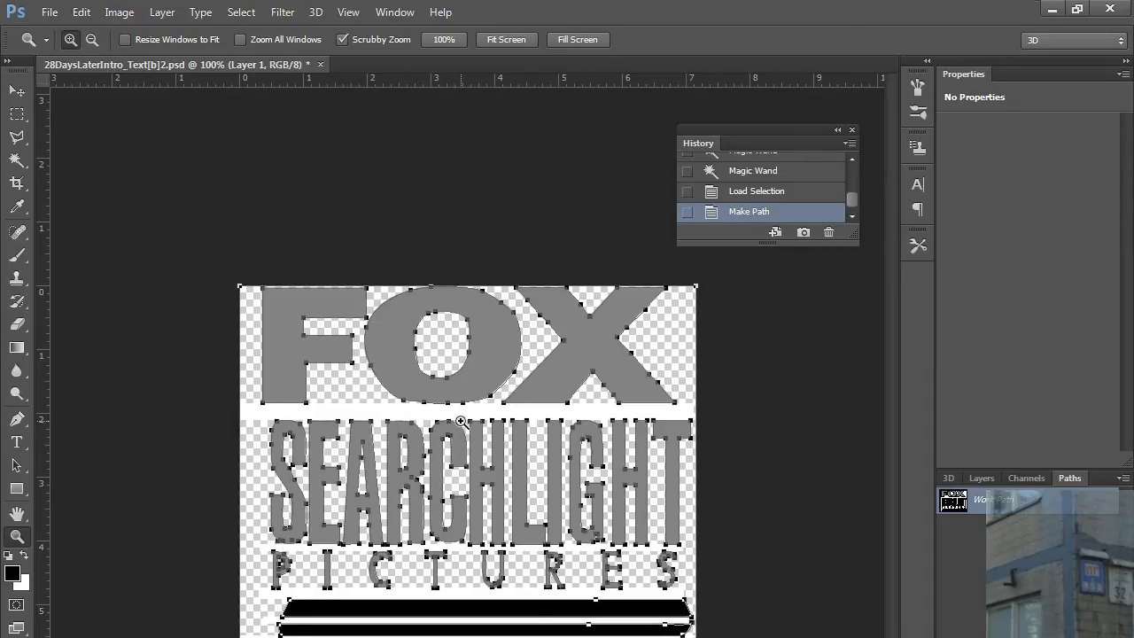
click(461, 426)
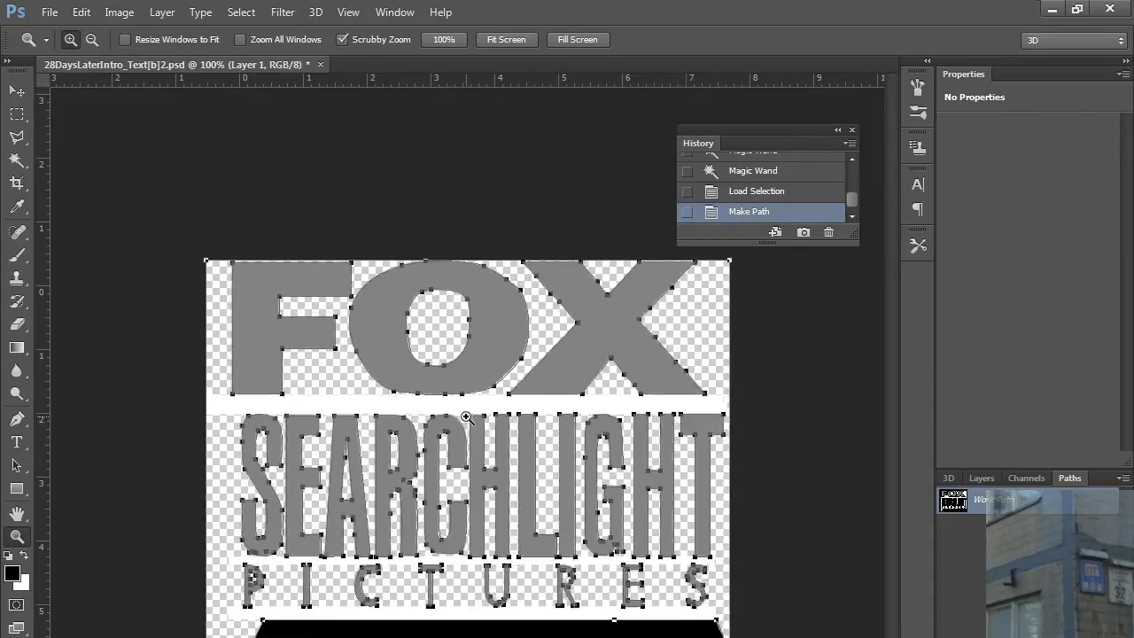
alt+click(473, 416)
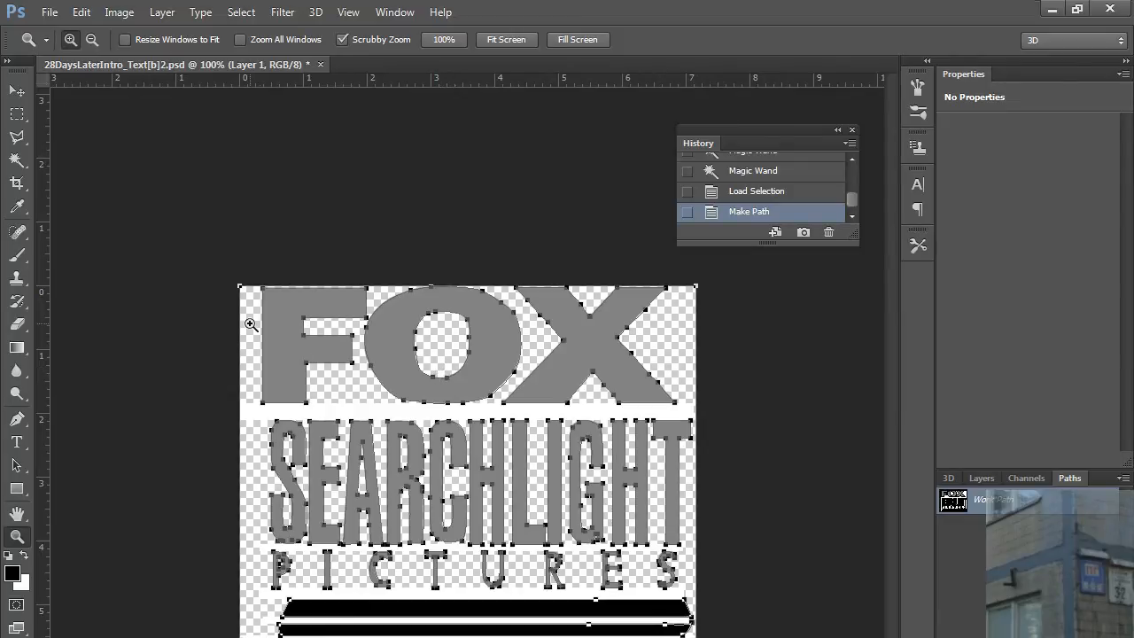
- Zoom in on the FOX path outline and open the File menu for exporting paths
click(247, 487)
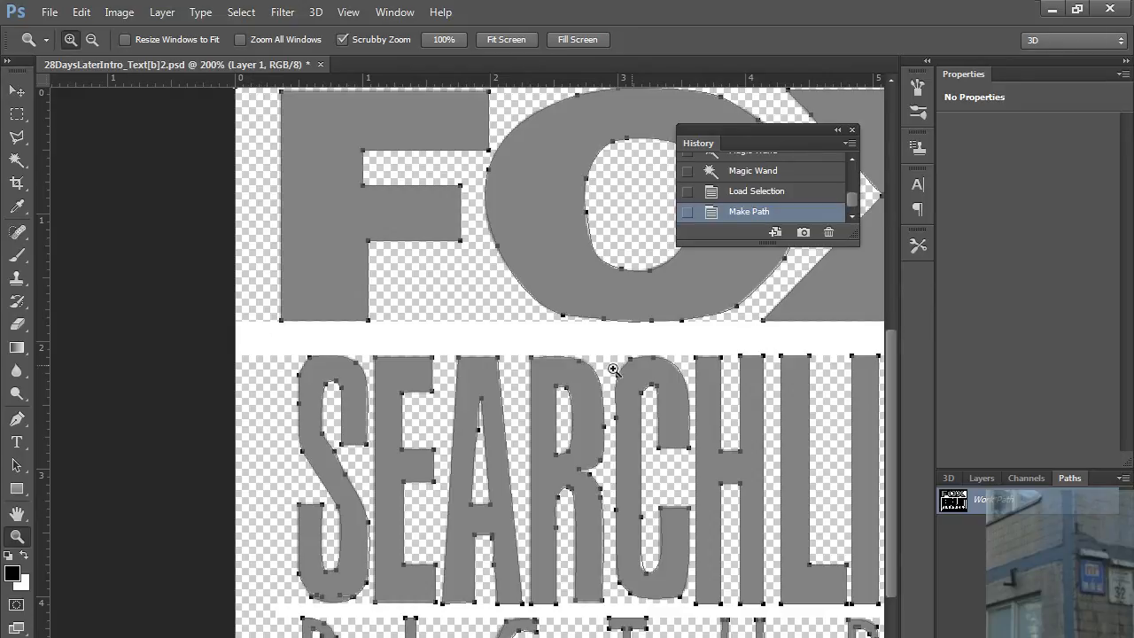
scroll(893, 365, up, 3)
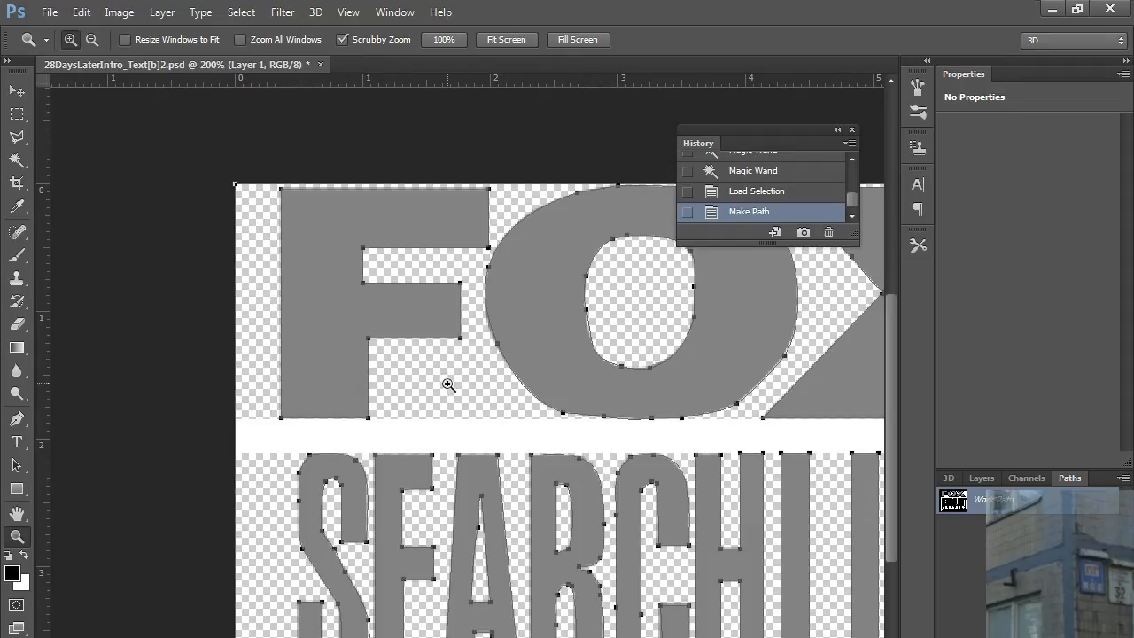
scroll(261, 573, down, 1)
scroll(261, 573, down, 1)
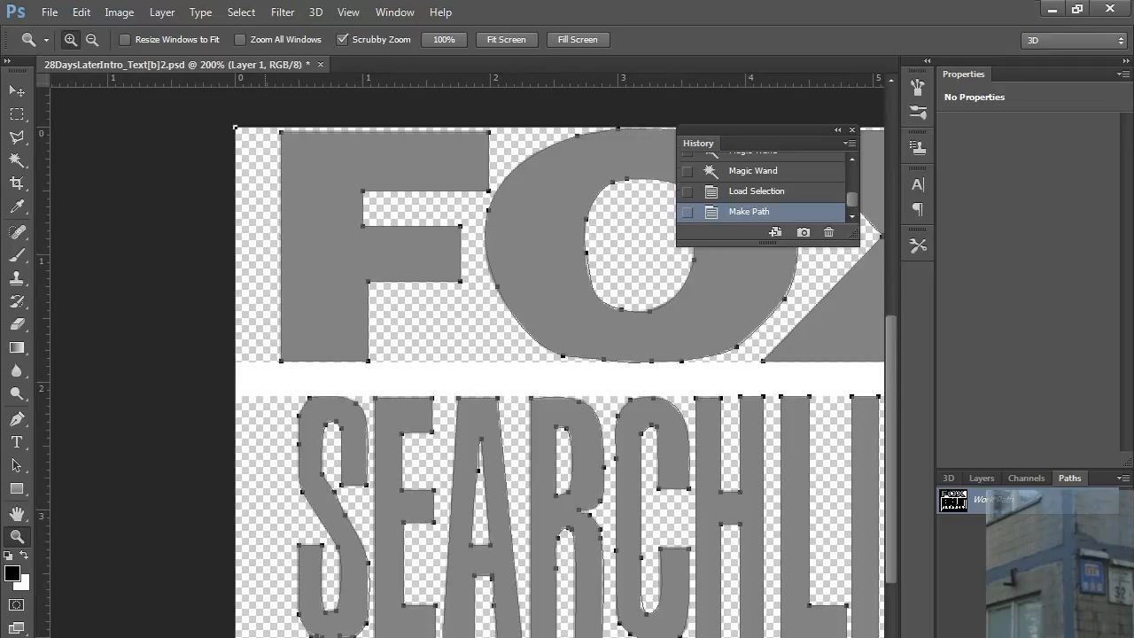
scroll(262, 574, down, 2)
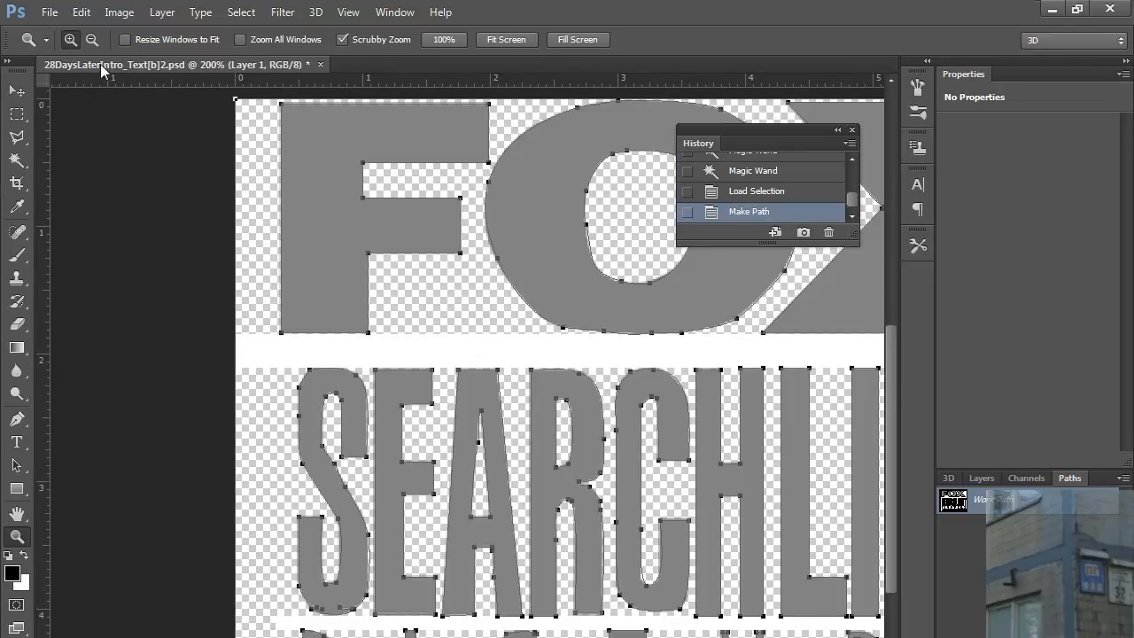
click(49, 12)
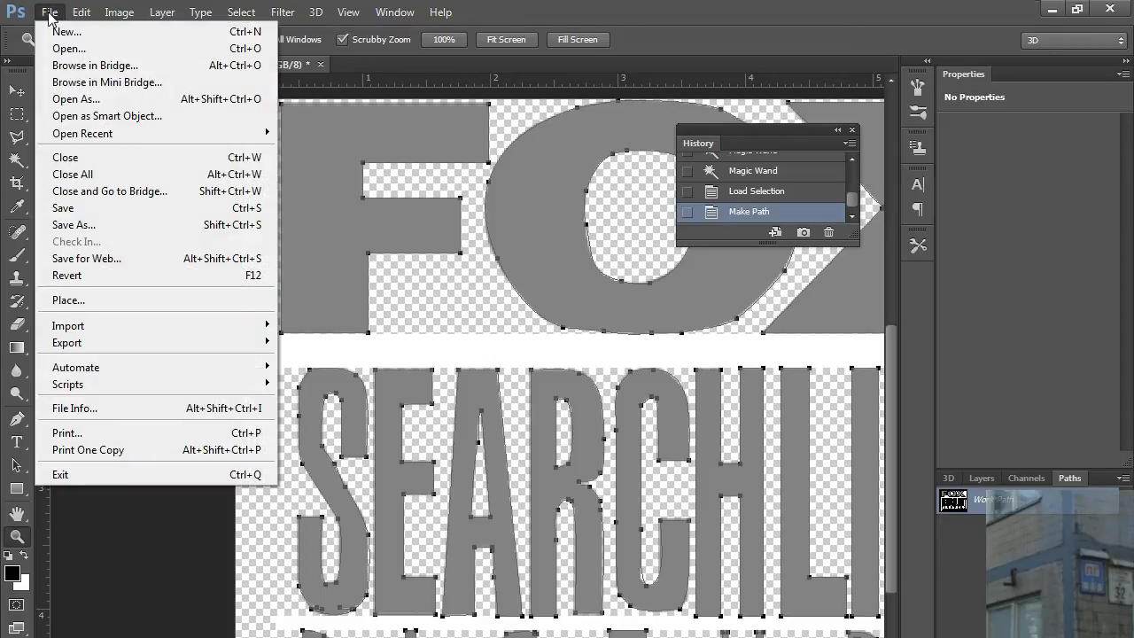
mouse_move(66, 343)
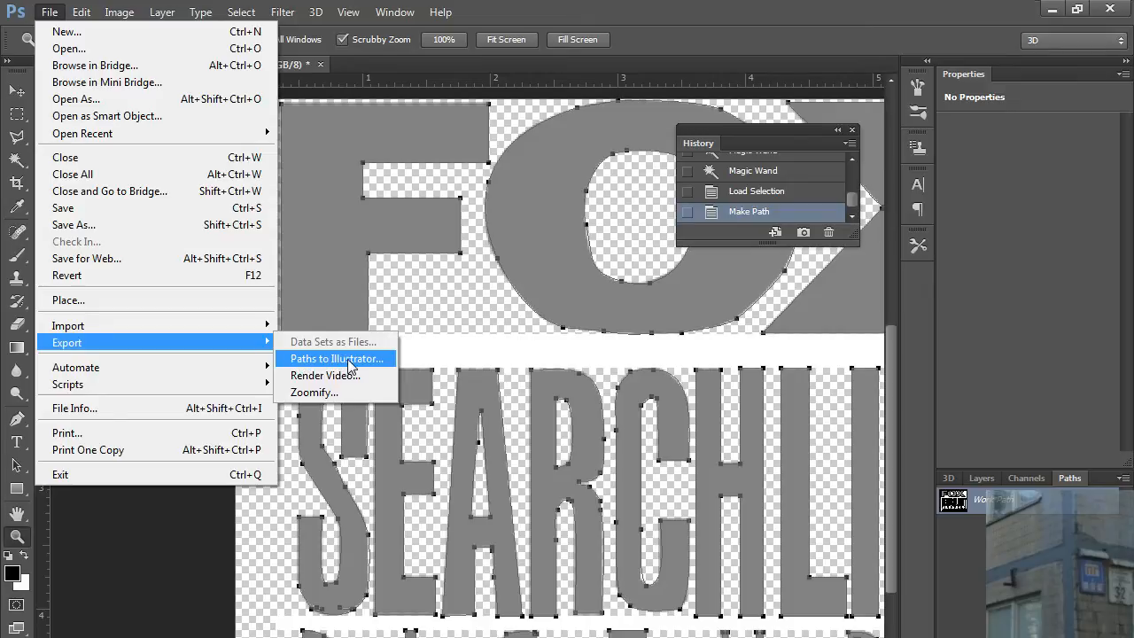
- Export the Work Path to Illustrator as 28DaysLaterIntro_Text[b]2.ai, replacing the existing file
click(350, 359)
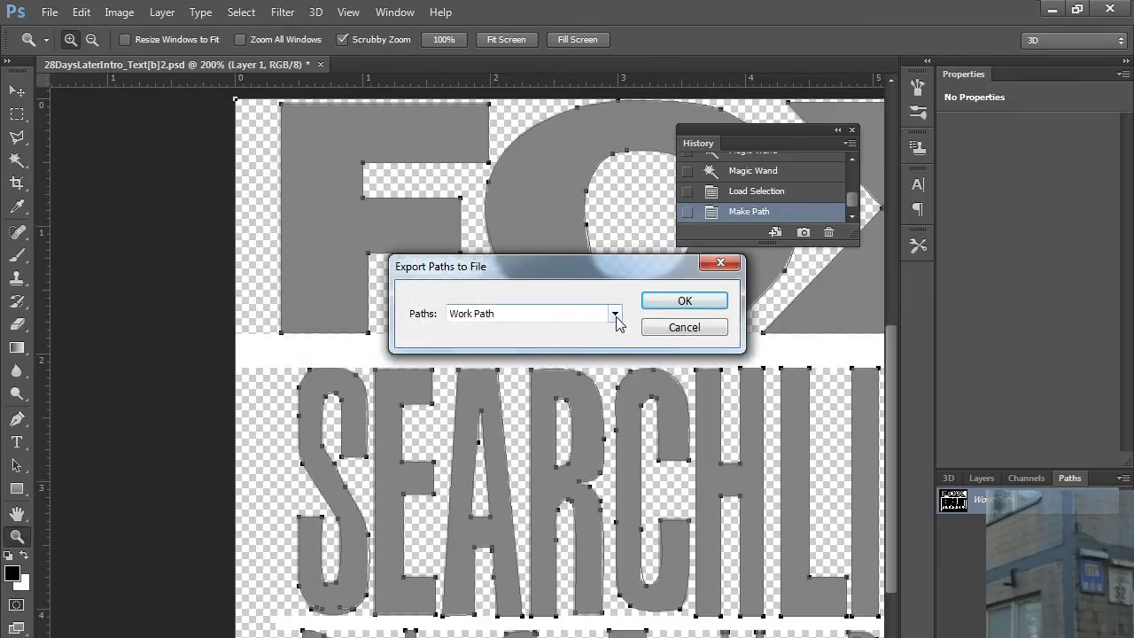
click(614, 312)
click(585, 289)
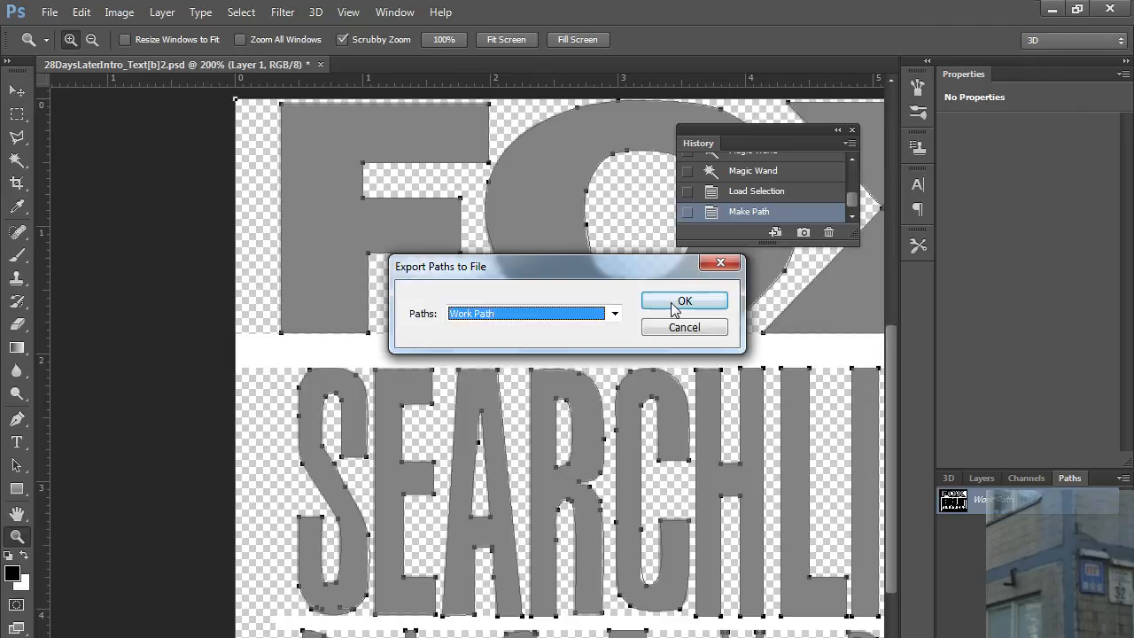
click(678, 301)
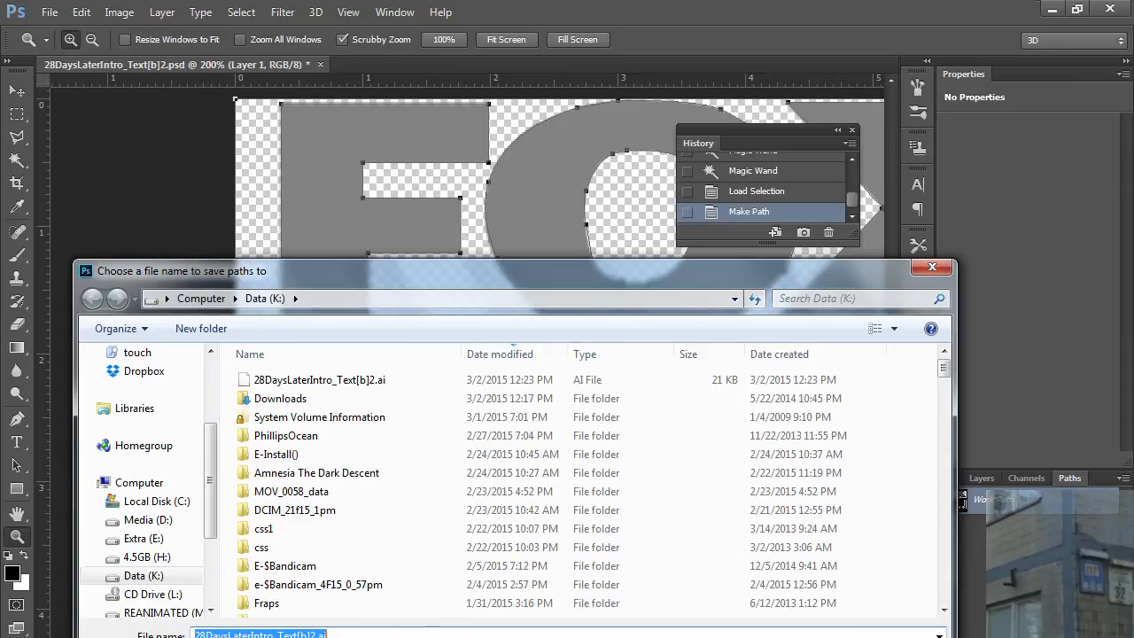
key(Return)
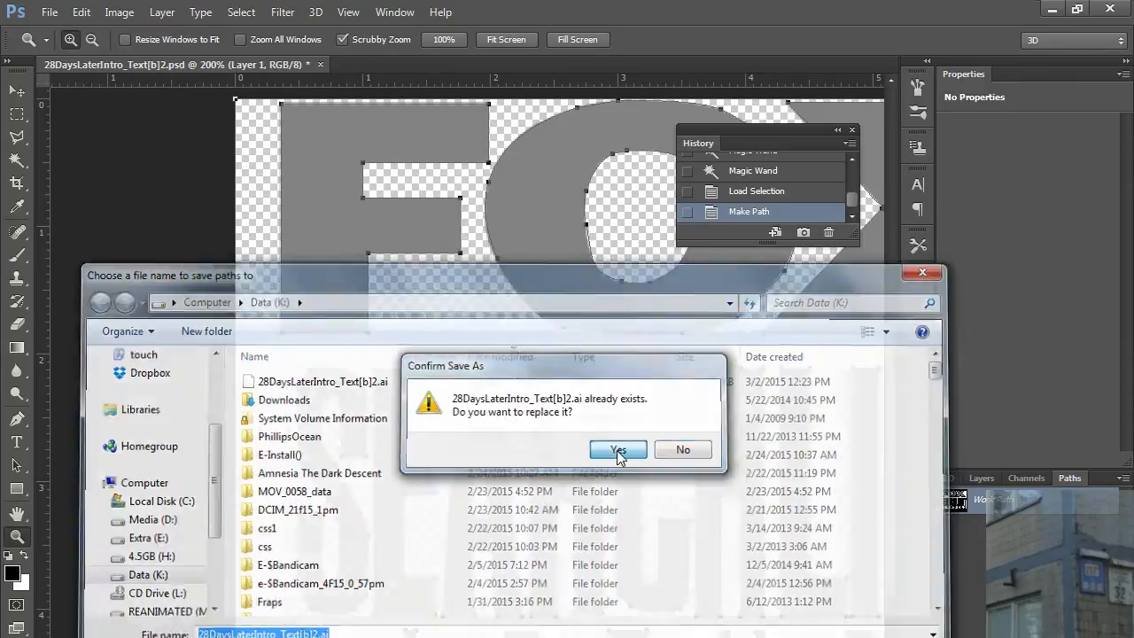
click(617, 450)
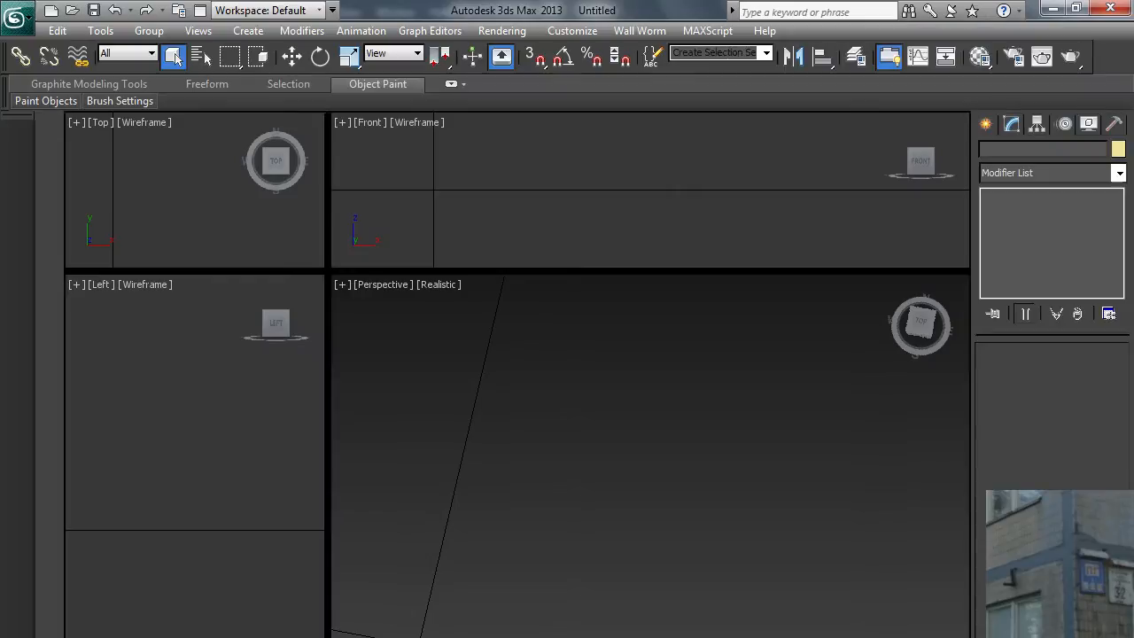
- In 3ds Max import the exported .ai file, keeping Merge objects with current scene
key(alt+Tab)
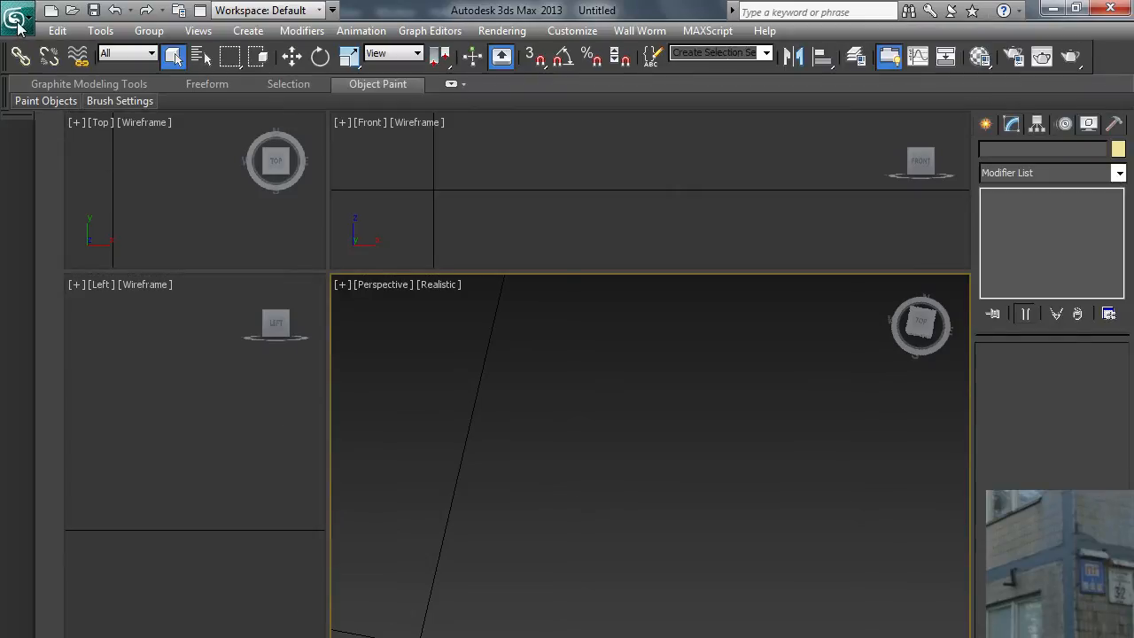
click(16, 16)
mouse_move(61, 252)
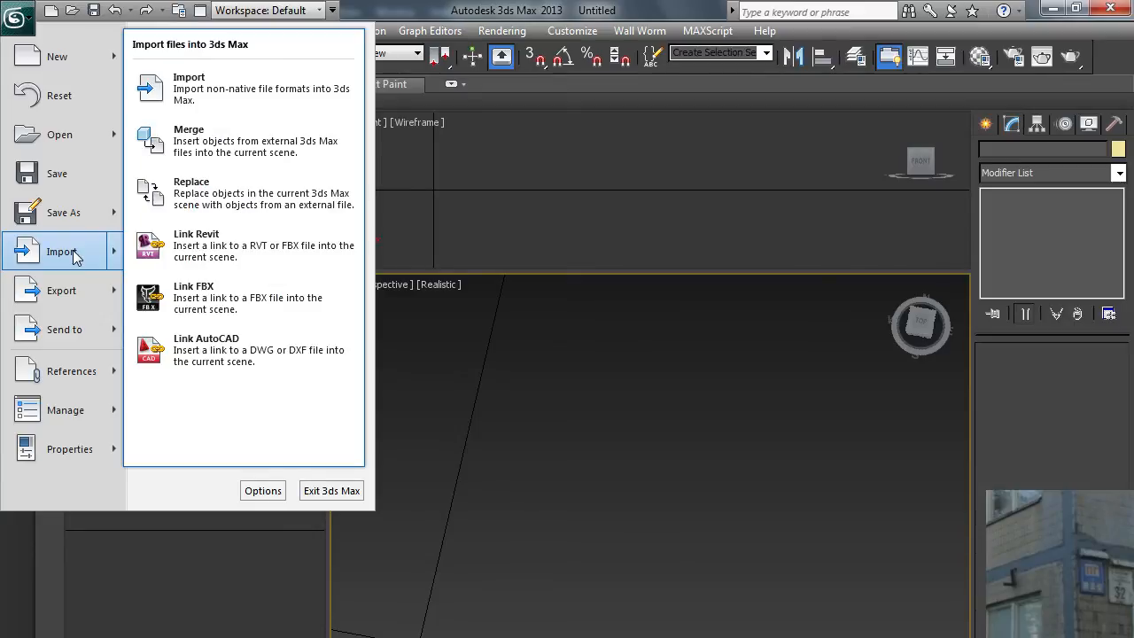
click(73, 251)
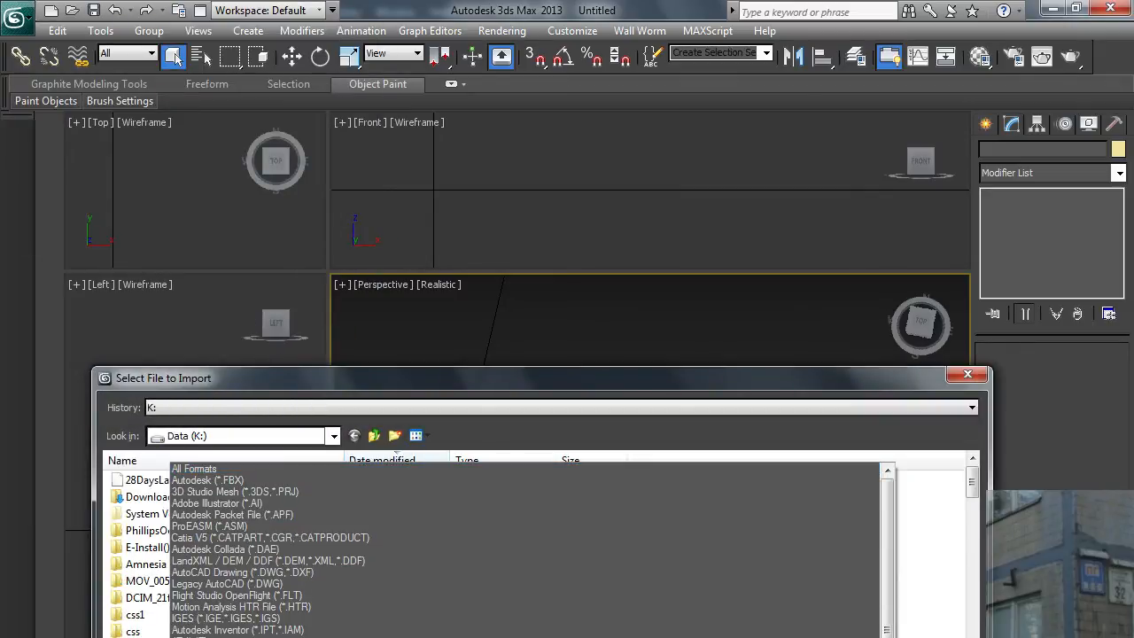
scroll(523, 549, down, 1)
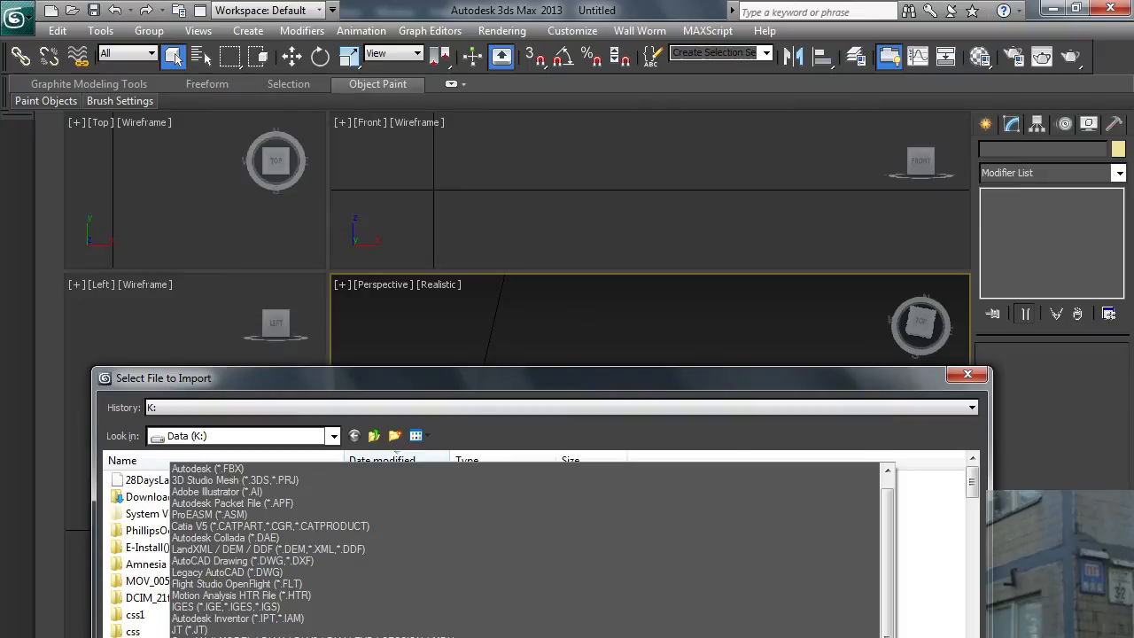
click(217, 491)
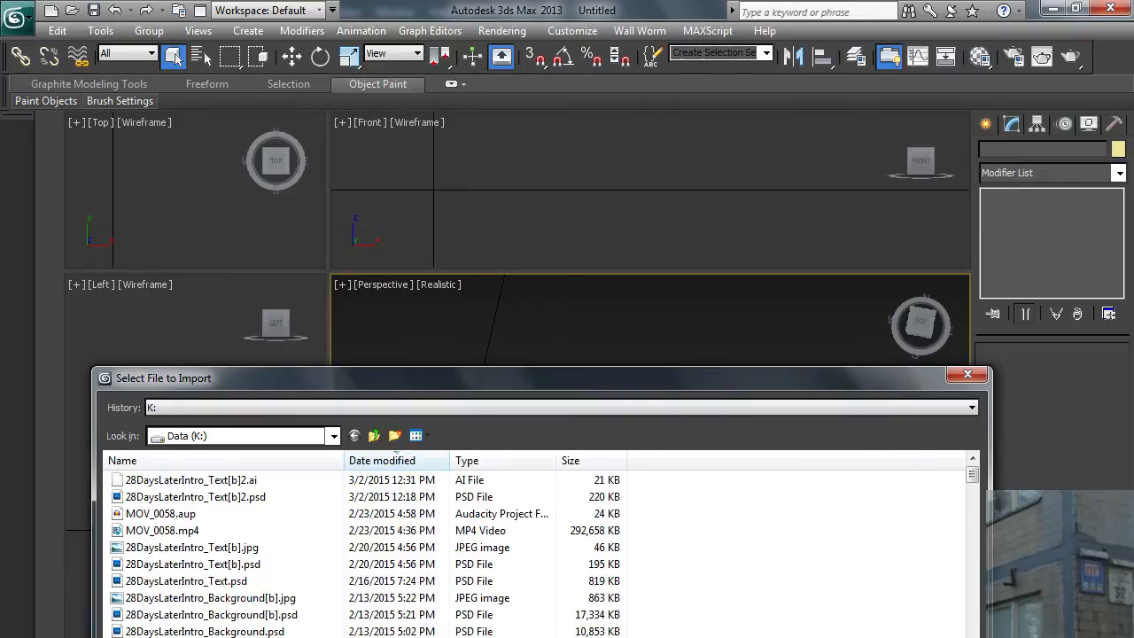
click(213, 483)
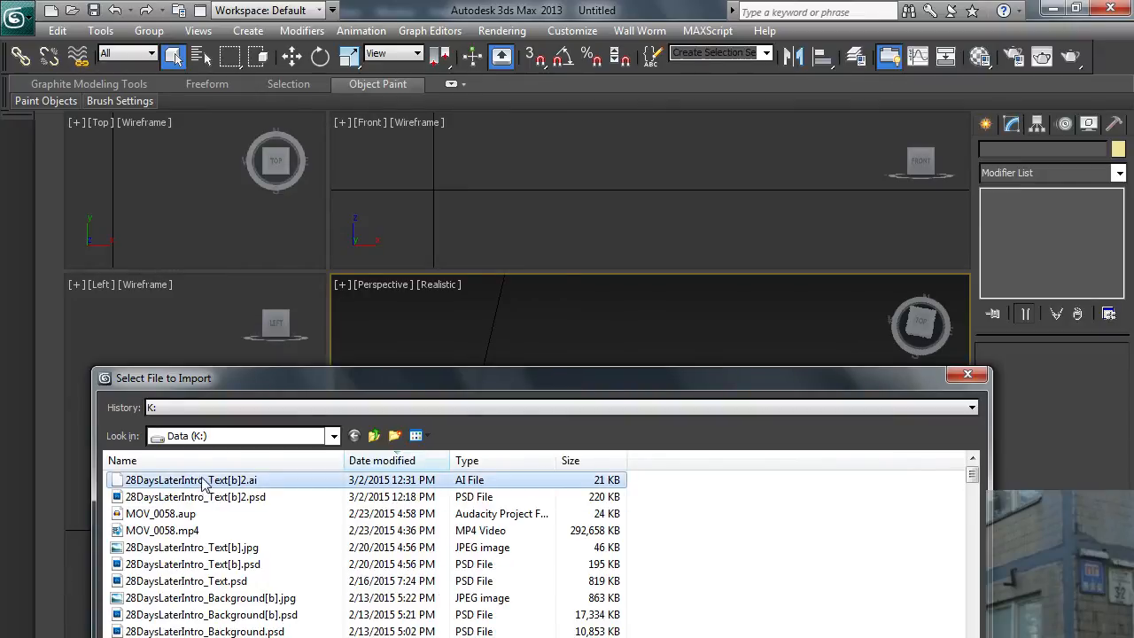
double_click(206, 484)
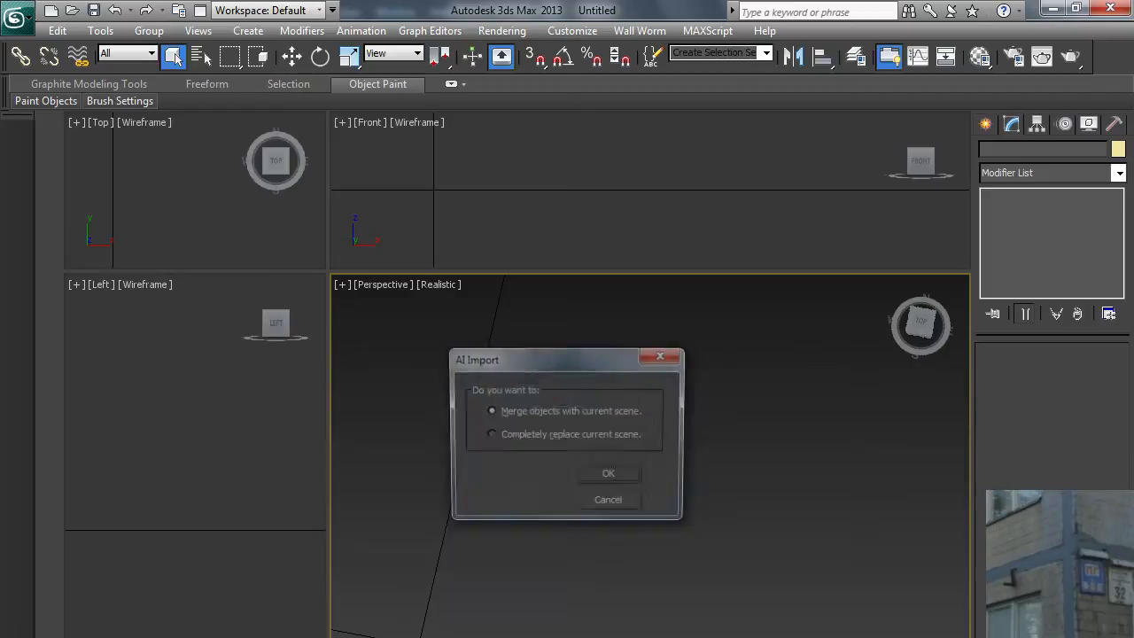
click(500, 413)
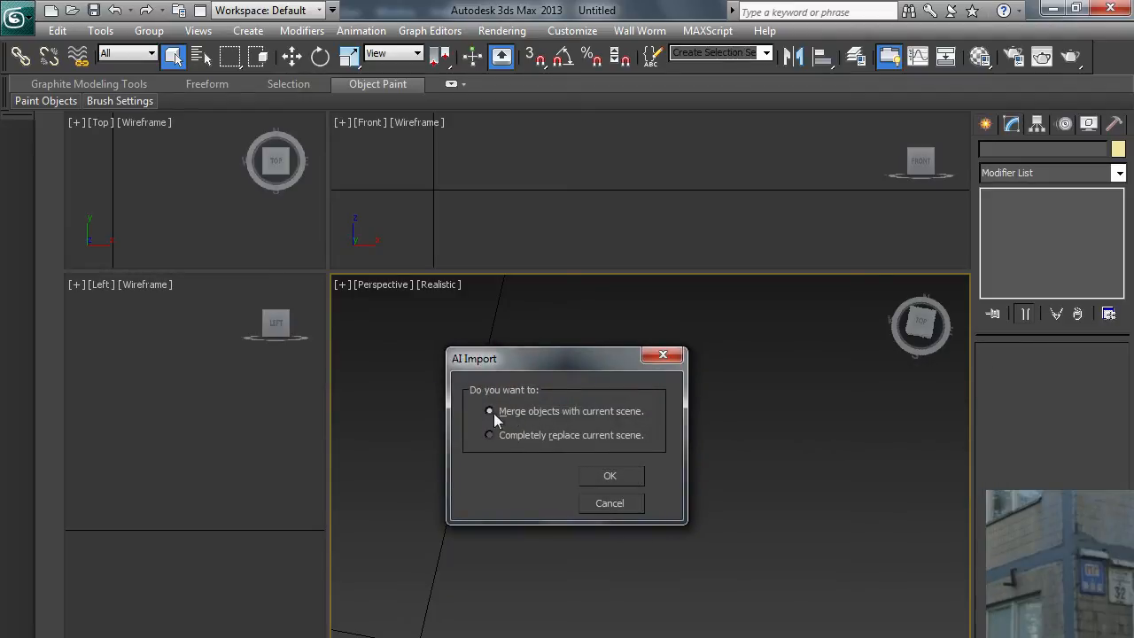
- Import the logo as a Single Object spline shape and orbit to view it
click(611, 476)
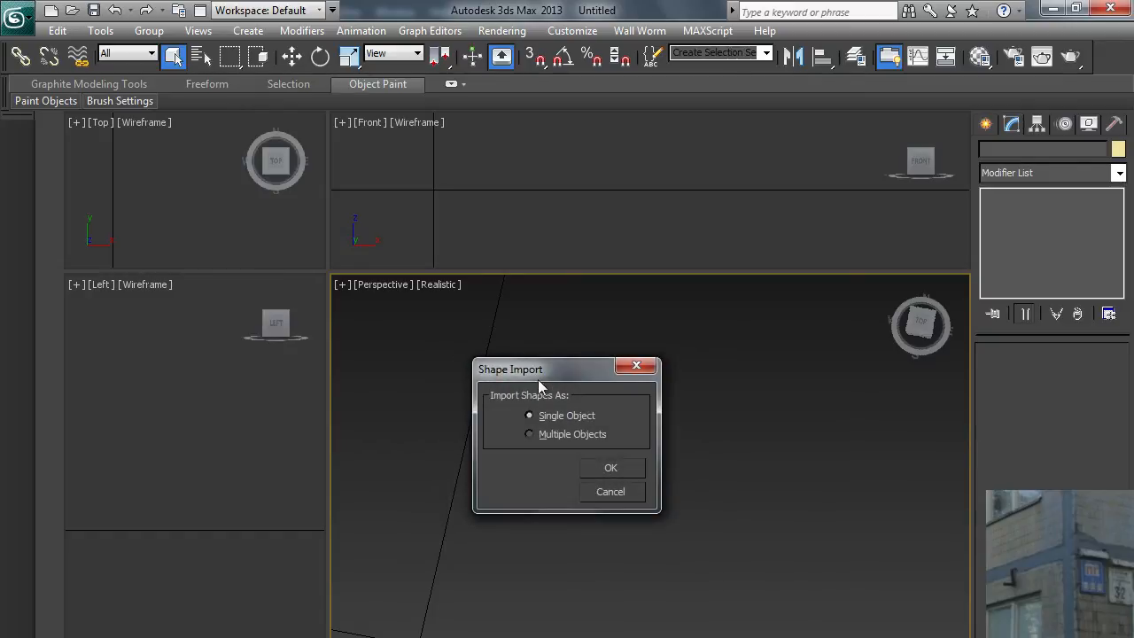
mouse_move(509, 421)
mouse_down()
mouse_move(579, 370)
mouse_move(571, 381)
mouse_up()
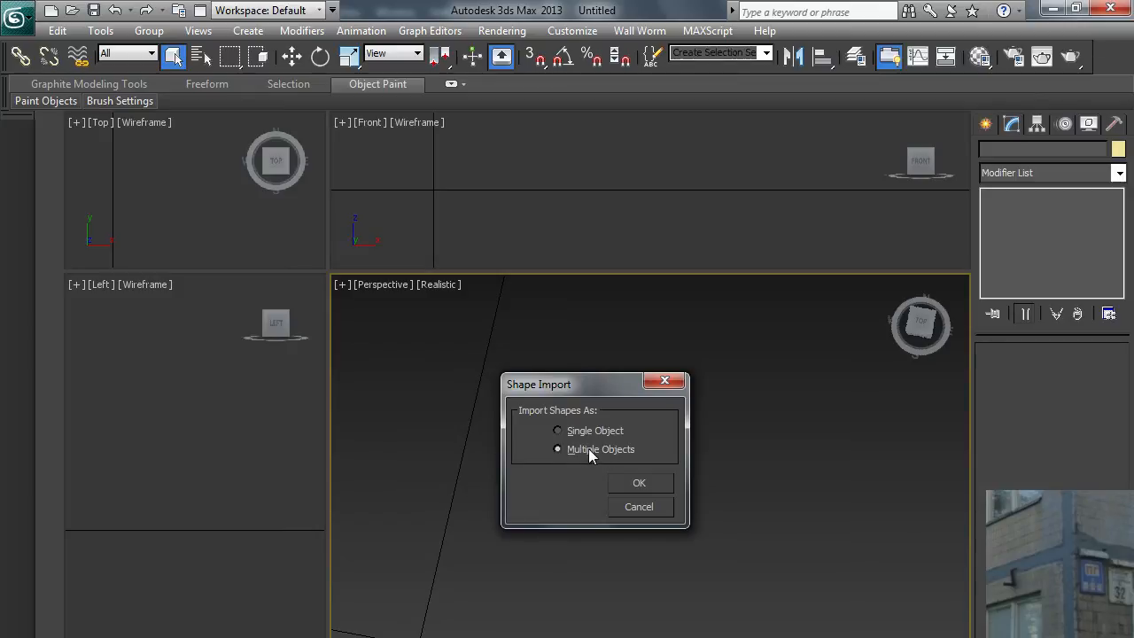
click(560, 429)
click(639, 483)
mouse_move(526, 595)
alt+middle_down()
mouse_move(558, 545)
mouse_move(549, 523)
alt+middle_up()
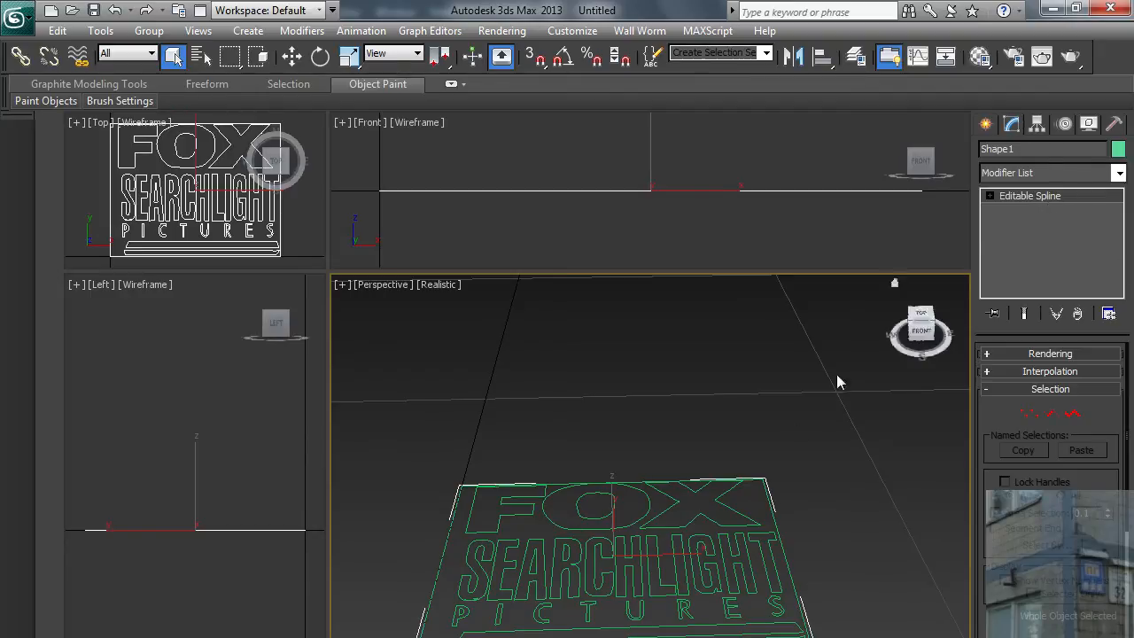
- Orbit to view the logo at an angle and open the Modifier List to add Extrude
alt+middle_drag(624, 508, 671, 501)
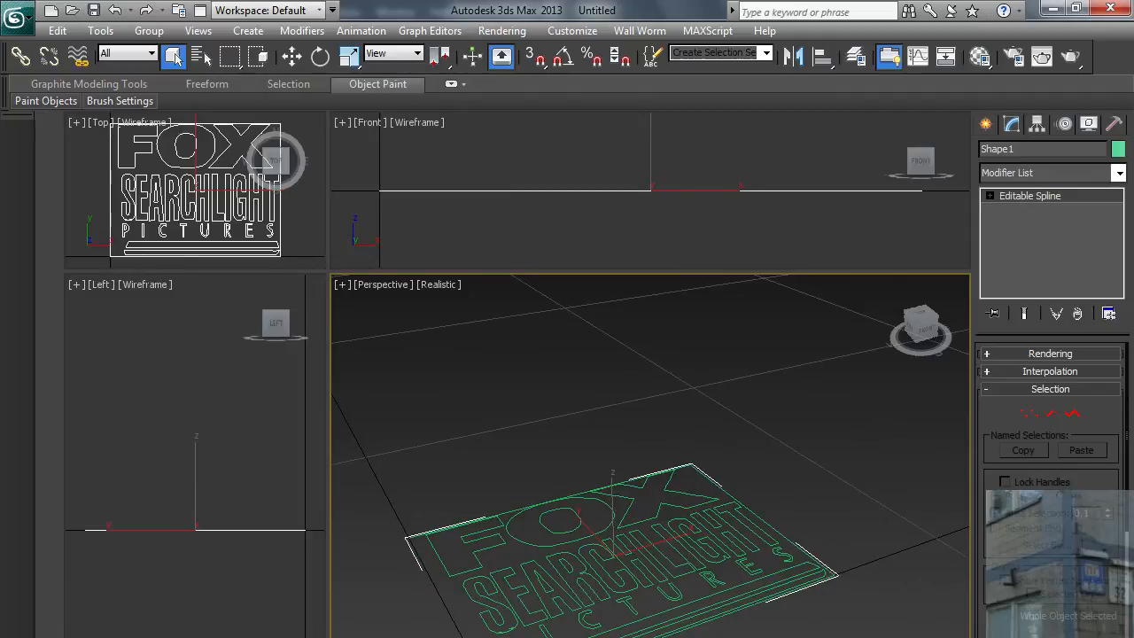
click(1119, 175)
drag(1119, 199, 1109, 381)
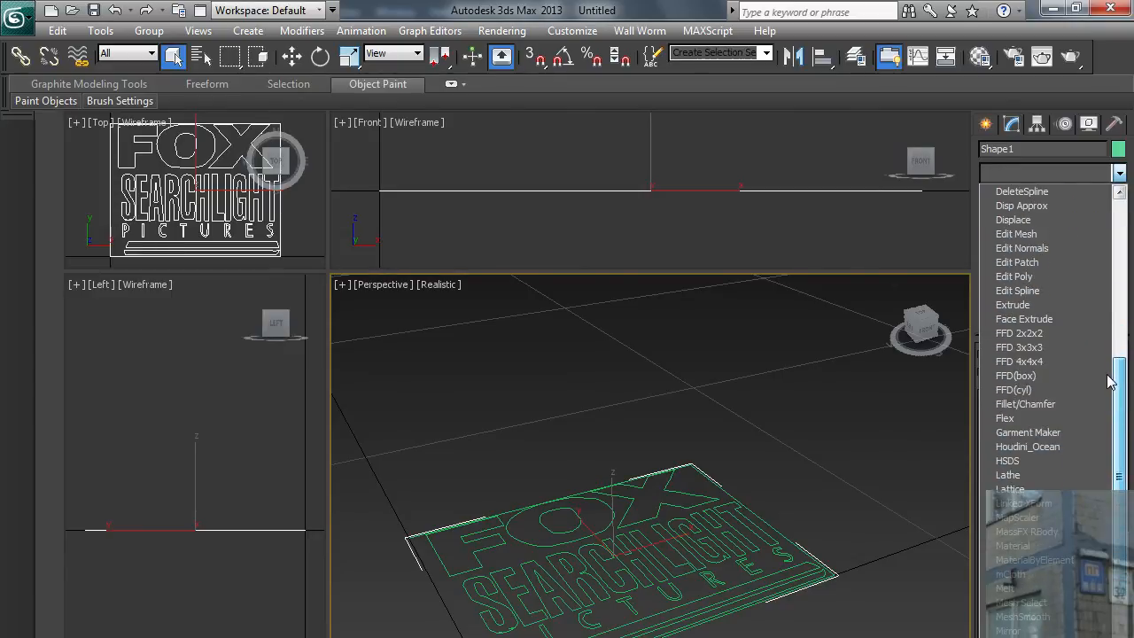
scroll(1109, 381, up, 1)
click(1019, 319)
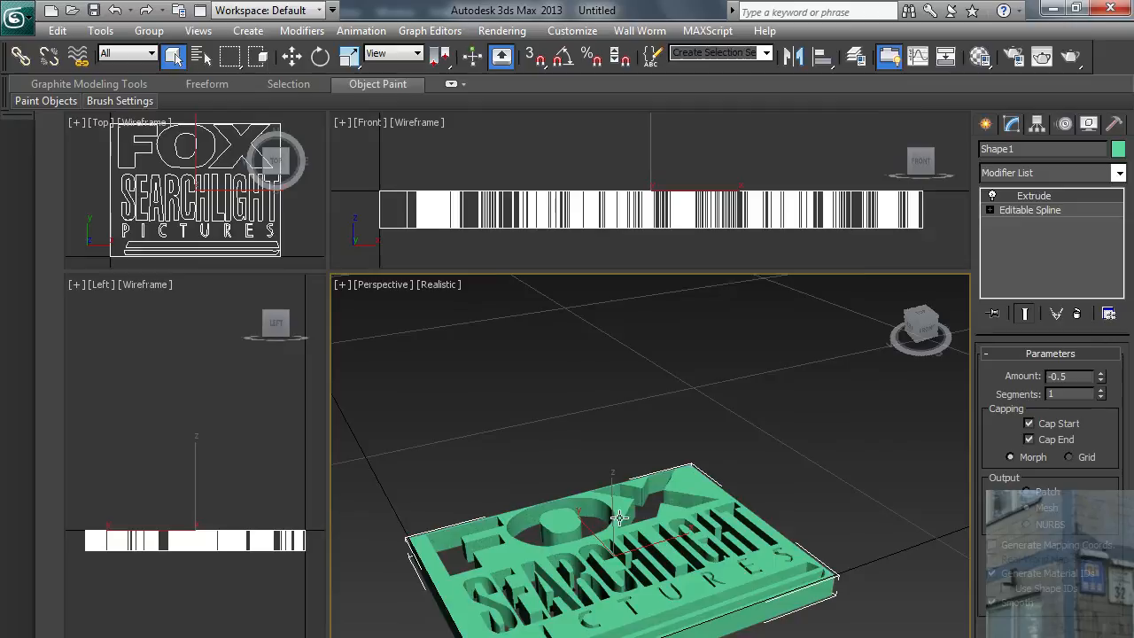
alt+middle_drag(620, 517, 571, 598)
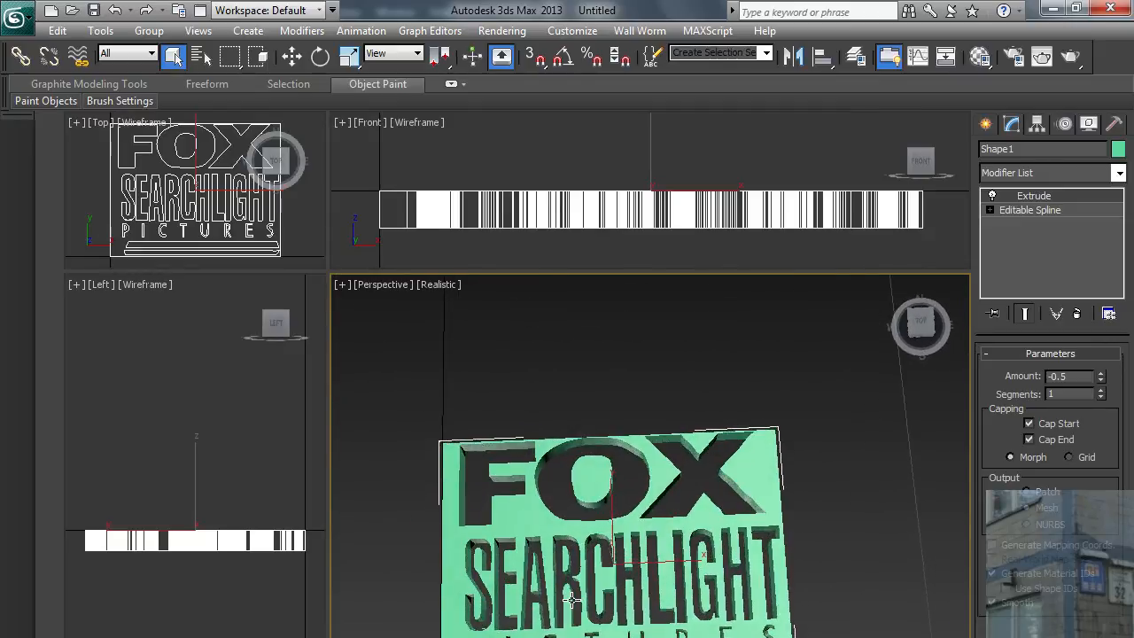
alt+middle_drag(572, 598, 542, 489)
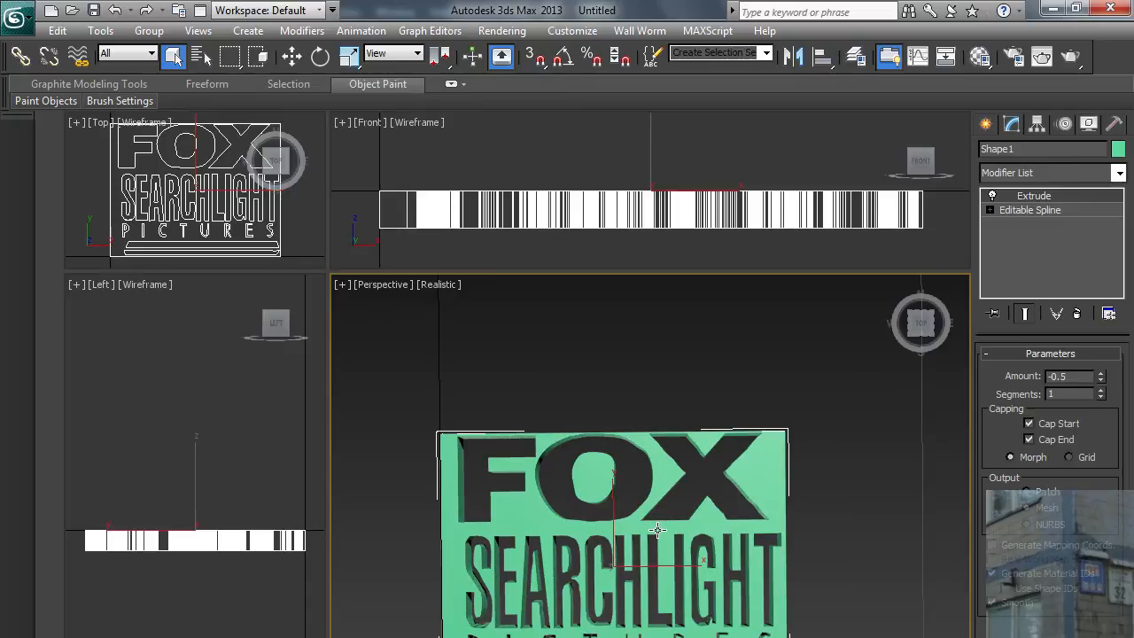
alt+middle_drag(592, 616, 583, 600)
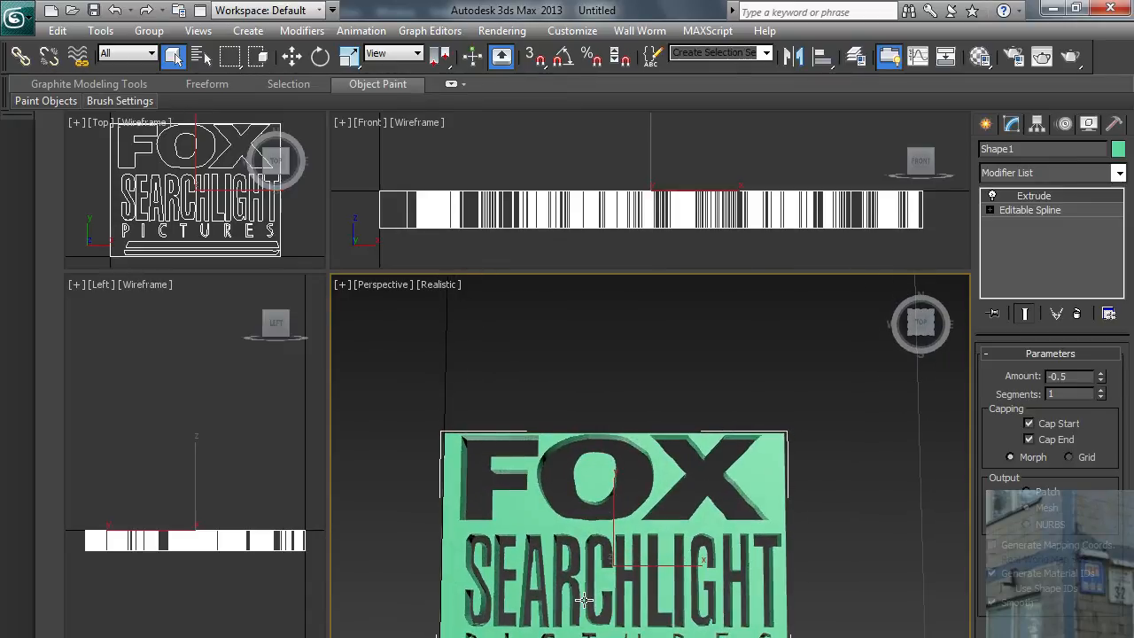
mouse_move(583, 599)
alt+middle_down()
mouse_move(589, 563)
mouse_move(582, 602)
mouse_move(614, 592)
alt+middle_up()
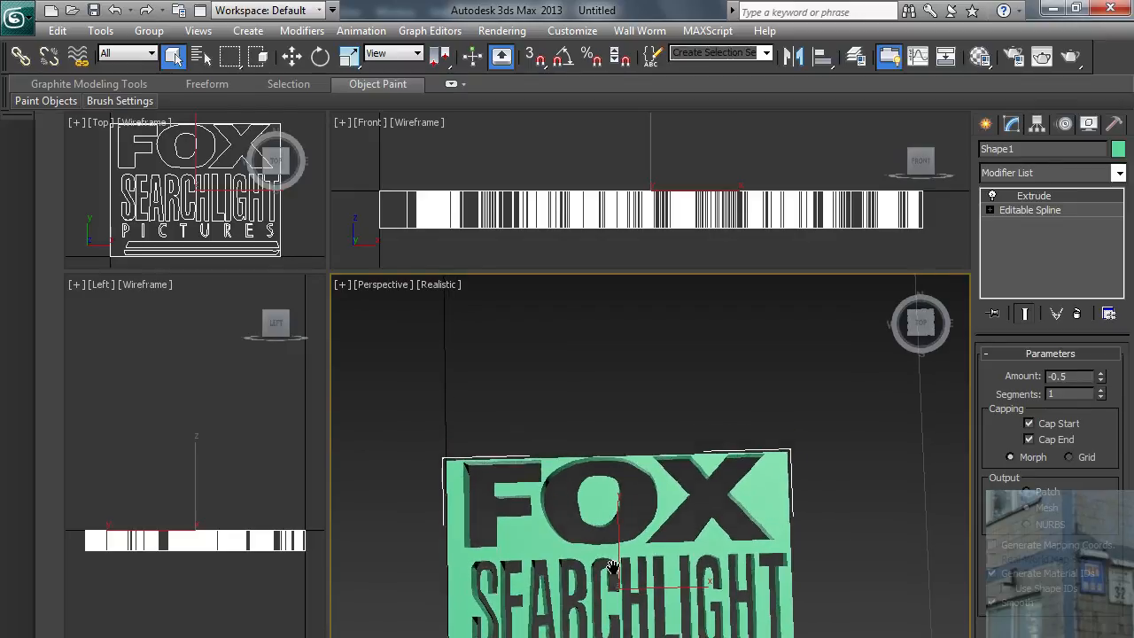
middle_drag(616, 564, 626, 554)
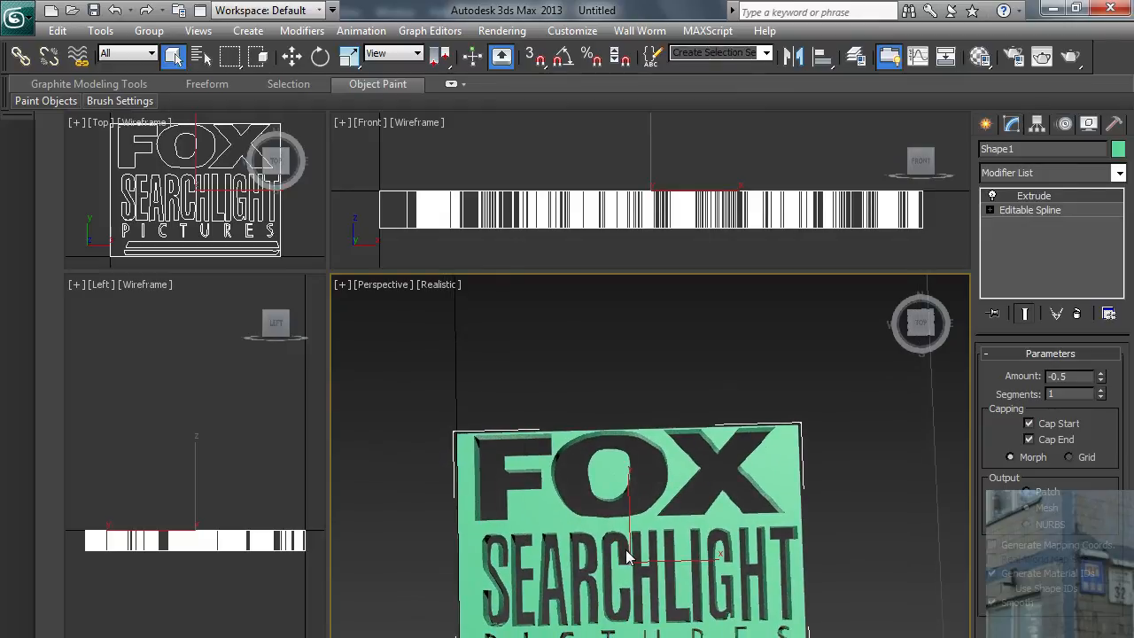